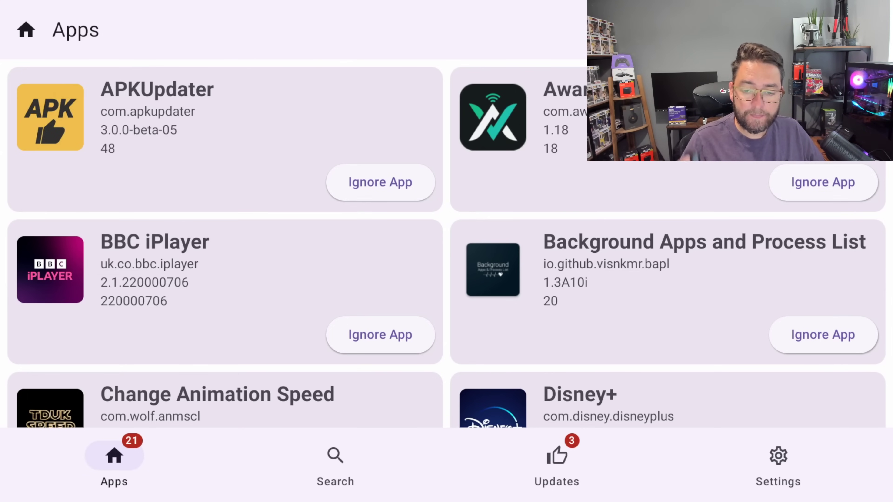
- Look through the list of installed apps with their package names and version numbers
{"action": "key", "text": "Down"}
{"action": "key", "text": "Down"}
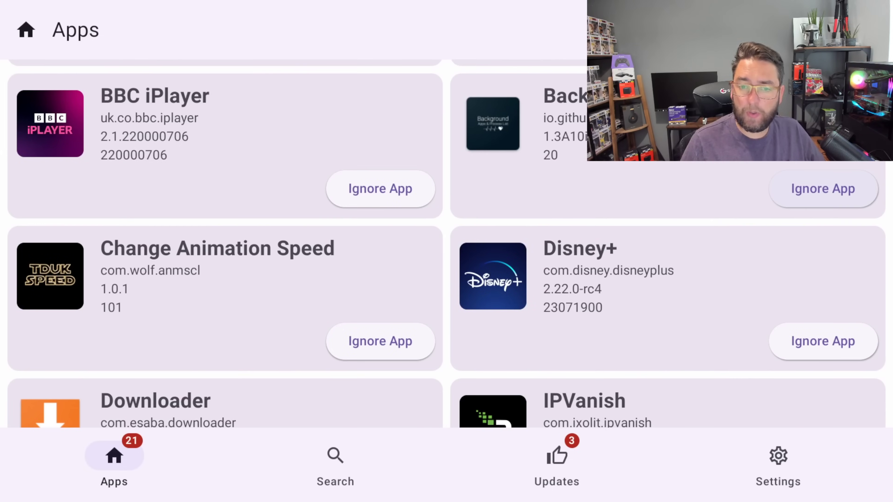
{"action": "key", "text": "Down"}
{"action": "key", "text": "Down"}
{"action": "key", "text": "Down"}
{"action": "key", "text": "Down"}
{"action": "key", "text": "Down"}
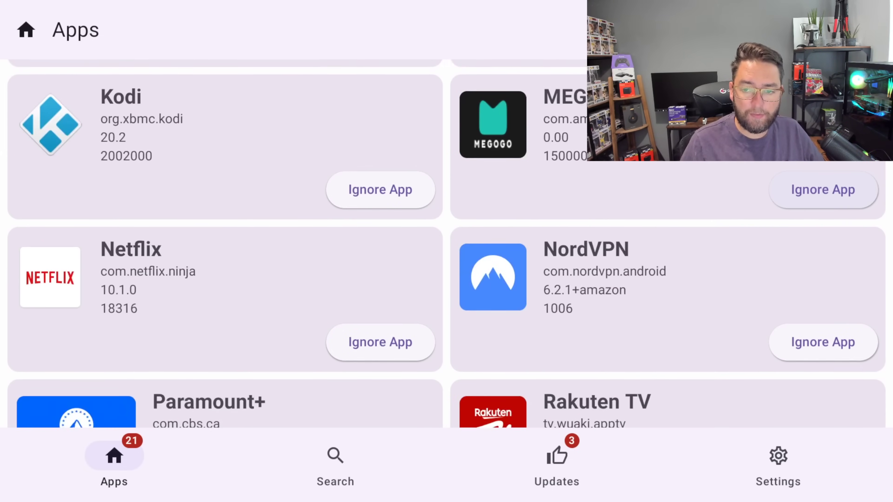
{"action": "key", "text": "Down"}
{"action": "key", "text": "Down"}
{"action": "key", "text": "Down"}
{"action": "key", "text": "Down"}
{"action": "key", "text": "Up"}
{"action": "key", "text": "Up"}
{"action": "key", "text": "Up"}
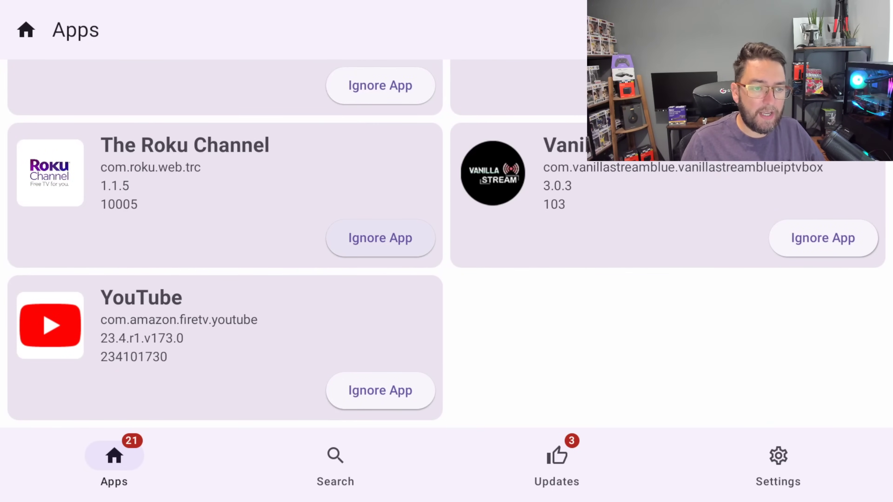
{"action": "key", "text": "Up"}
{"action": "key", "text": "Up"}
{"action": "key", "text": "Up"}
{"action": "key", "text": "Up"}
{"action": "key", "text": "Up"}
{"action": "key", "text": "Up"}
{"action": "key", "text": "Up"}
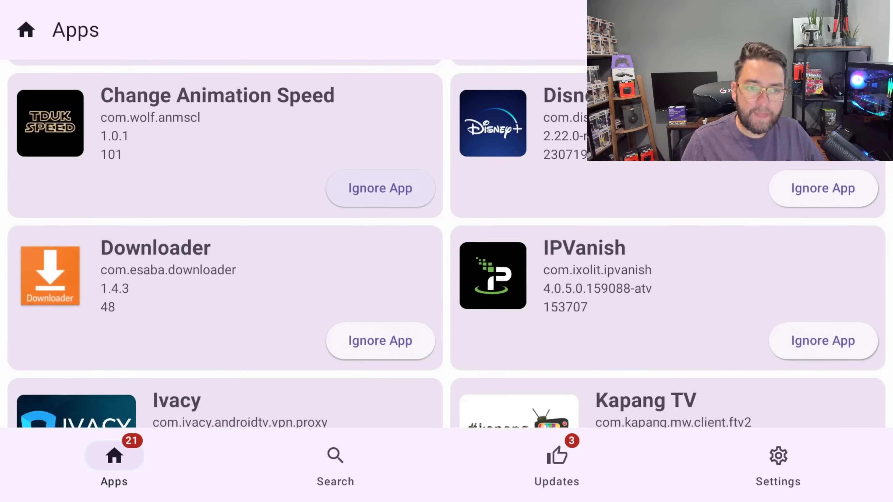
{"action": "key", "text": "Up"}
{"action": "key", "text": "Down"}
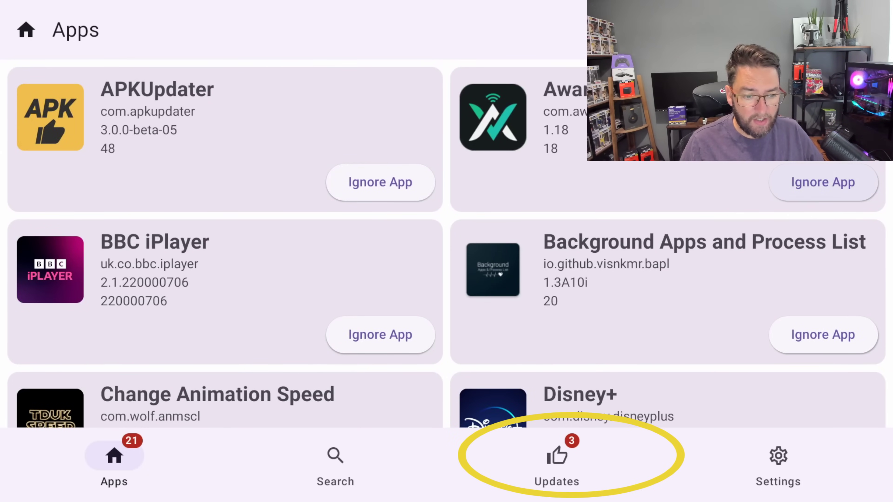
- Open the list of available app updates
{"action": "key", "text": "Left"}
{"action": "key", "text": "Left"}
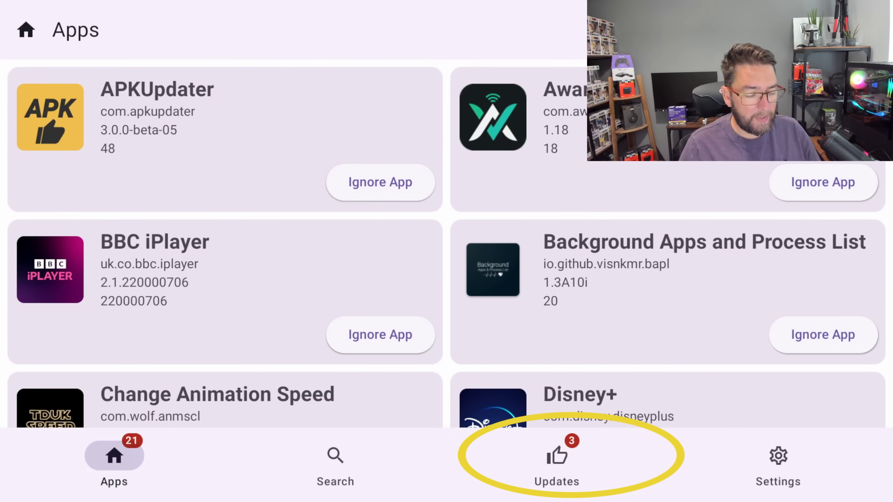
{"action": "key", "text": "Right"}
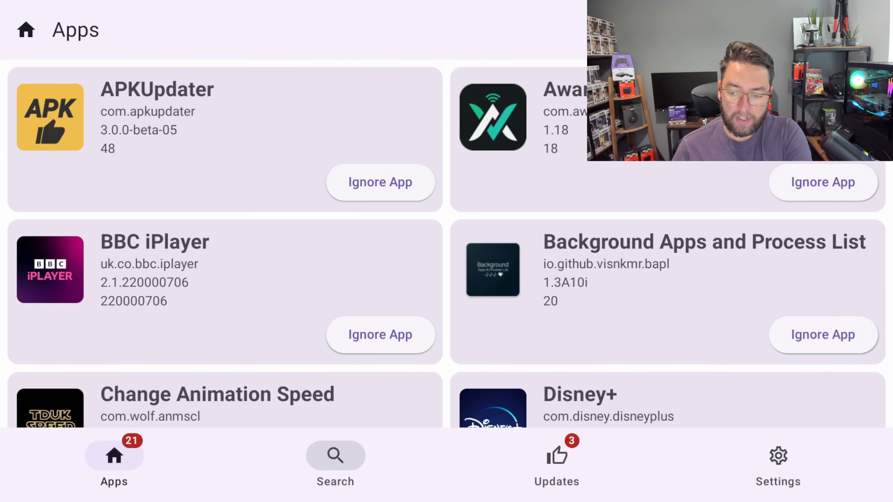
{"action": "key", "text": "Right"}
{"action": "key", "text": "Return"}
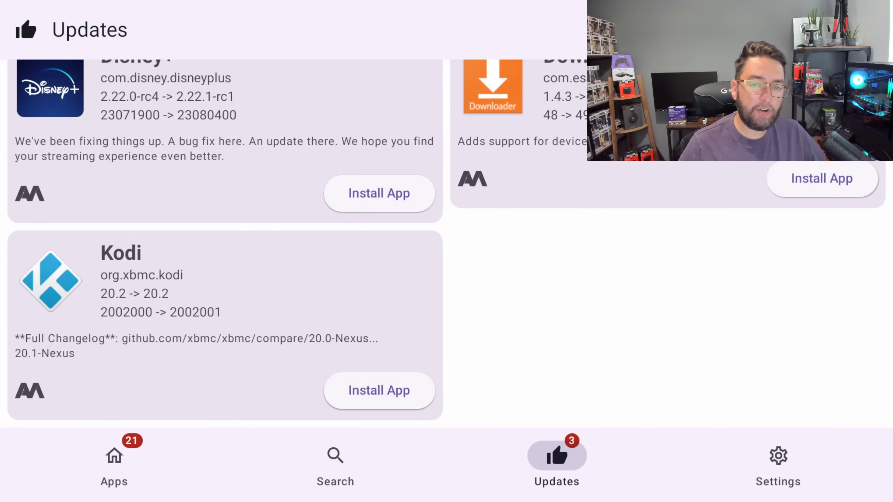
- Examine the update entries for Disney+, Downloader and Kodi, including their version changes, release notes and install options
{"action": "key", "text": "Up"}
{"action": "key", "text": "Up"}
{"action": "key", "text": "Up"}
{"action": "key", "text": "Up"}
{"action": "key", "text": "Up"}
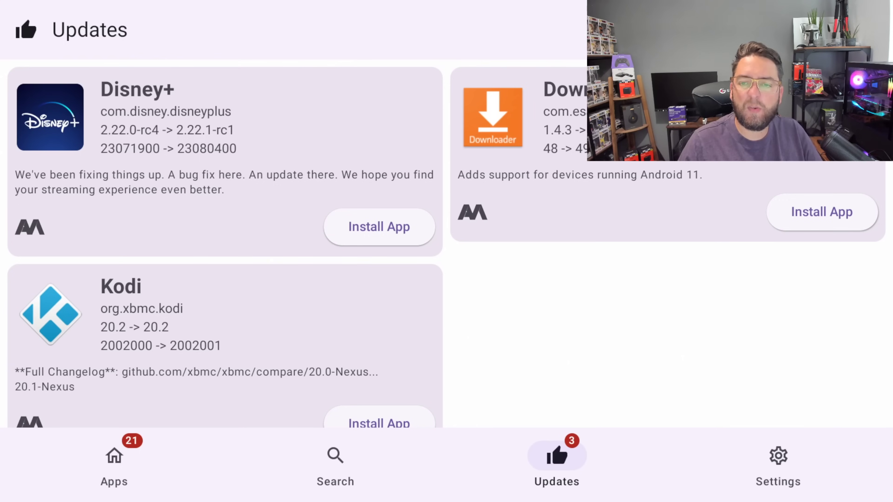
{"action": "key", "text": "Up"}
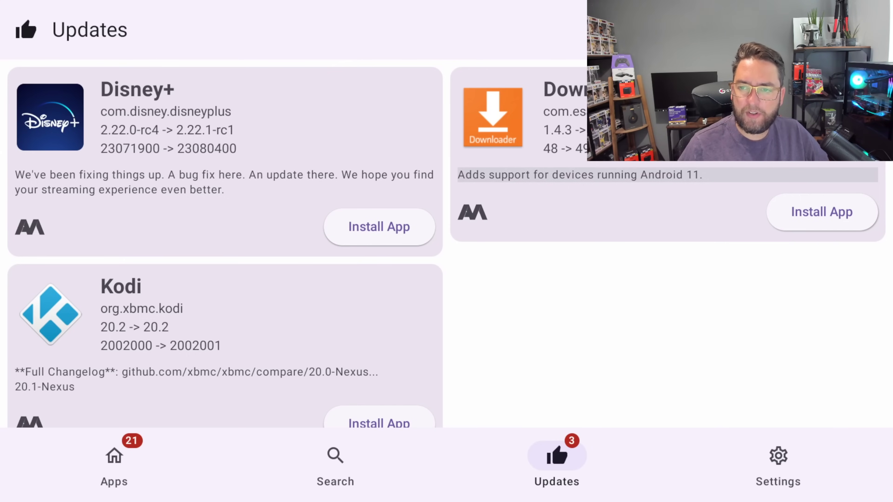
{"action": "key", "text": "Left"}
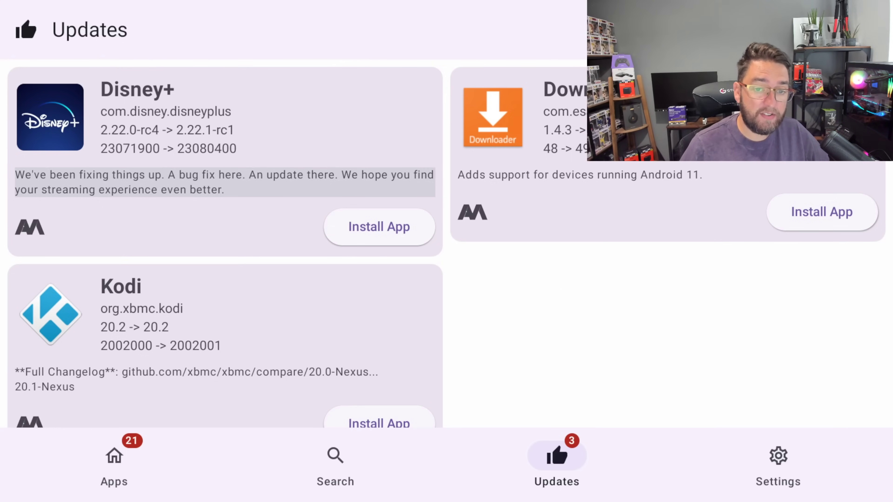
{"action": "key", "text": "Down"}
{"action": "key", "text": "Down"}
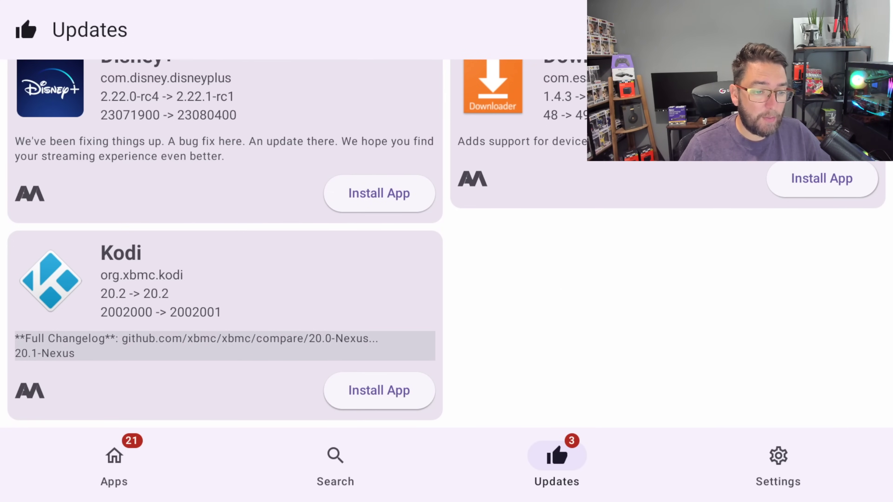
{"action": "key", "text": "Up"}
{"action": "key", "text": "Up"}
{"action": "key", "text": "Up"}
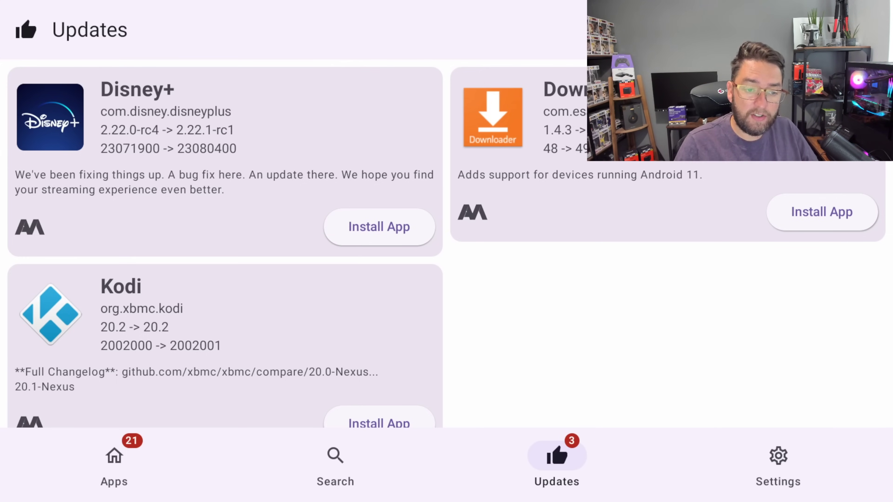
{"action": "key", "text": "Down"}
{"action": "key", "text": "Down"}
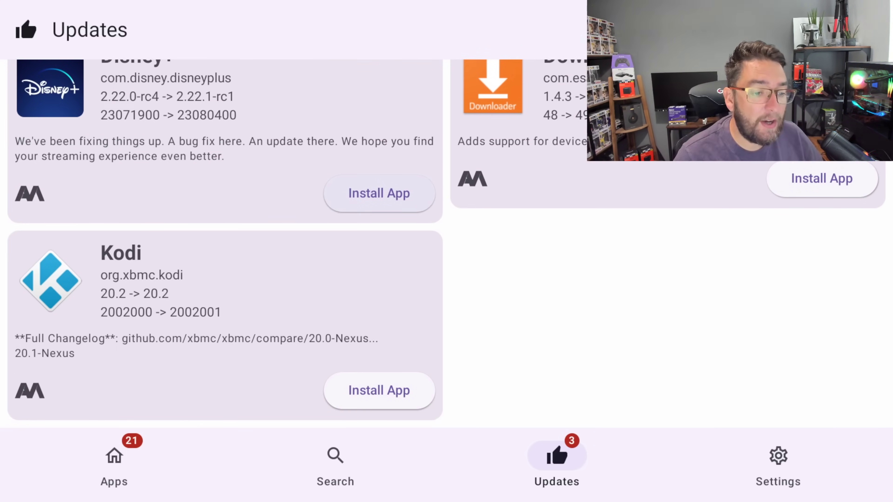
- Switch to the Fire TV home screen and go to its search page
{"action": "key", "text": "Home"}
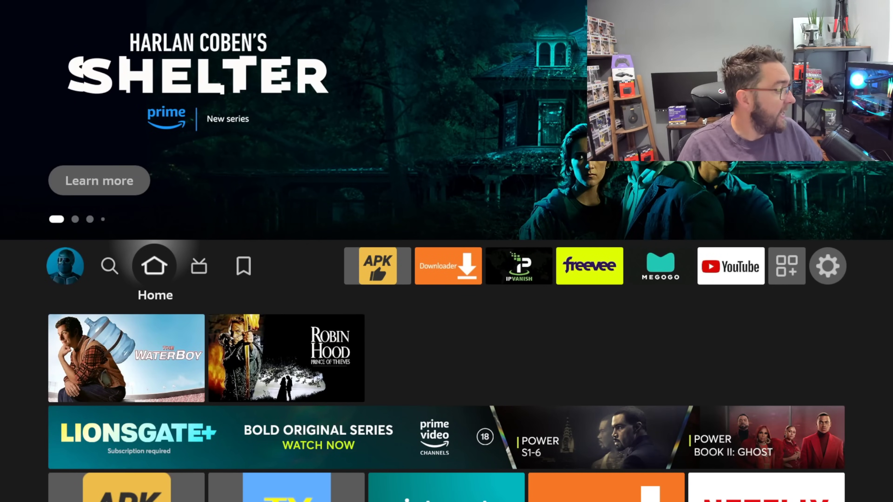
{"action": "key", "text": "Right"}
{"action": "key", "text": "Right"}
{"action": "key", "text": "Right"}
{"action": "key", "text": "Right"}
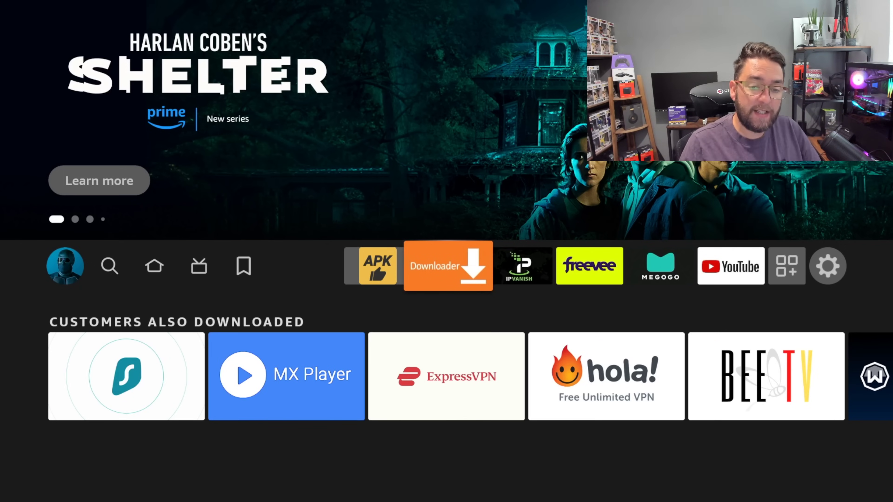
{"action": "key", "text": "Left"}
{"action": "key", "text": "Left"}
{"action": "key", "text": "Left"}
{"action": "key", "text": "Left"}
{"action": "key", "text": "Left"}
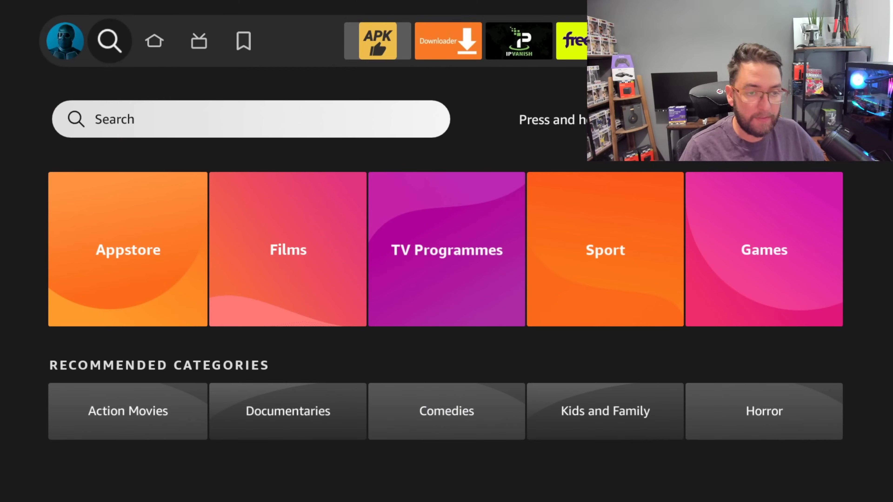
- Search for "Do" and choose the suggested term Downloader to find the app
{"action": "key", "text": "Return"}
{"action": "key", "text": "Right"}
{"action": "key", "text": "Right"}
{"action": "key", "text": "Right"}
{"action": "key", "text": "Return"}
{"action": "key", "text": "Down"}
{"action": "key", "text": "Left"}
{"action": "key", "text": "Left"}
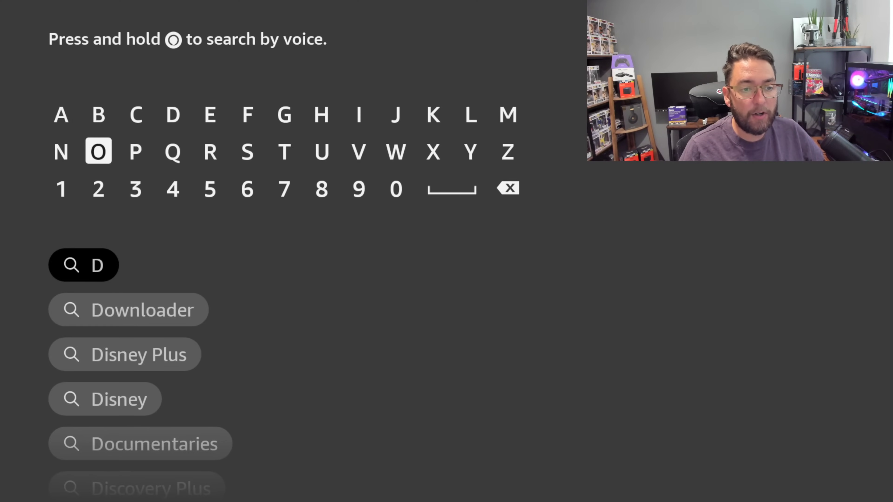
{"action": "key", "text": "Return"}
{"action": "key", "text": "Down"}
{"action": "key", "text": "Down"}
{"action": "key", "text": "Down"}
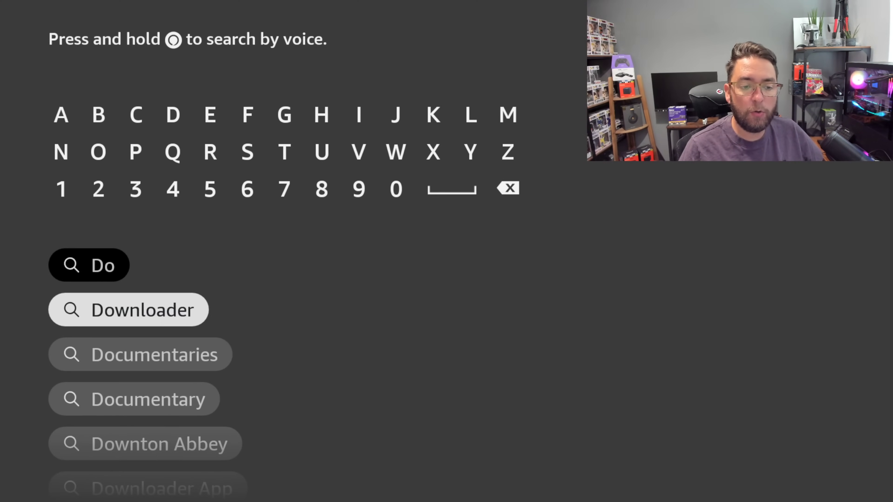
{"action": "key", "text": "Return"}
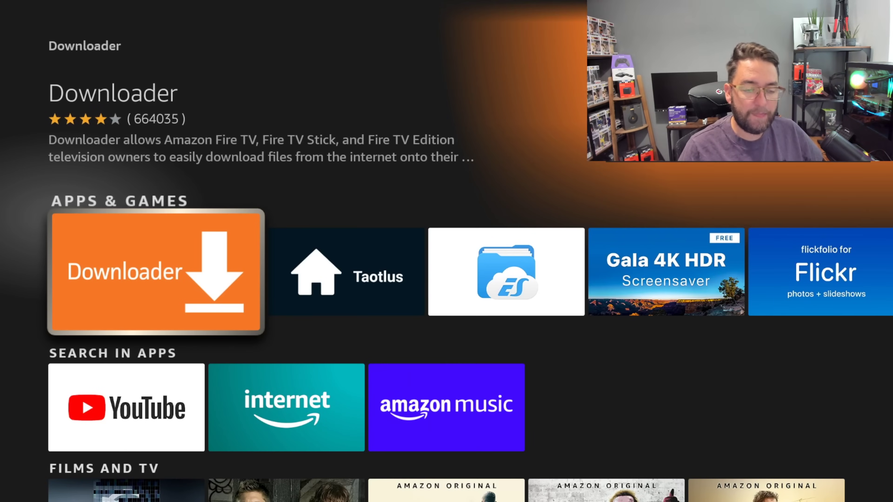
- Return to the home screen and open the Developer Options of My Fire TV in the device settings
{"action": "key", "text": "Home"}
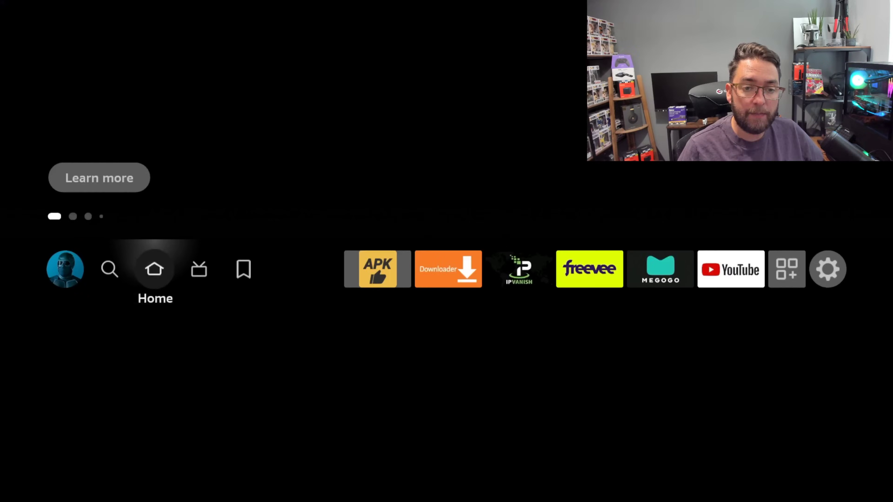
{"action": "key", "text": "Right"}
{"action": "key", "text": "Right"}
{"action": "key", "text": "Right"}
{"action": "key", "text": "Right"}
{"action": "key", "text": "Right"}
{"action": "key", "text": "Right"}
{"action": "key", "text": "Right"}
{"action": "key", "text": "Right"}
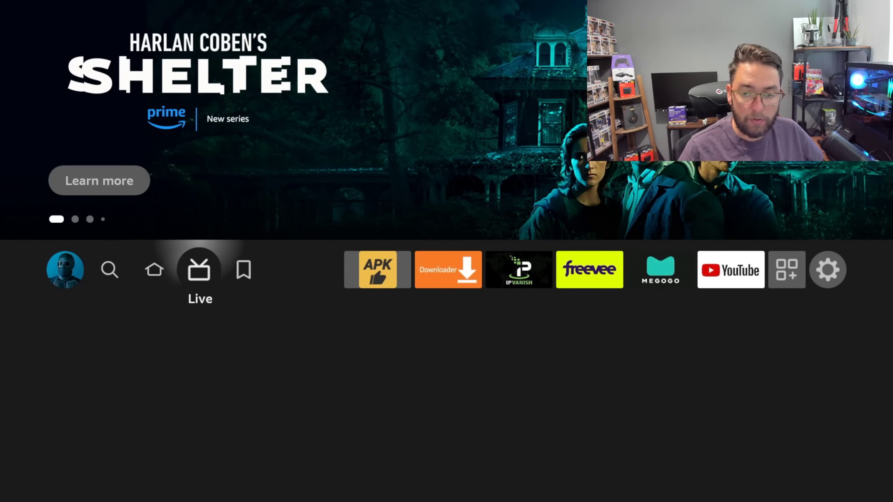
{"action": "key", "text": "Right"}
{"action": "key", "text": "Right"}
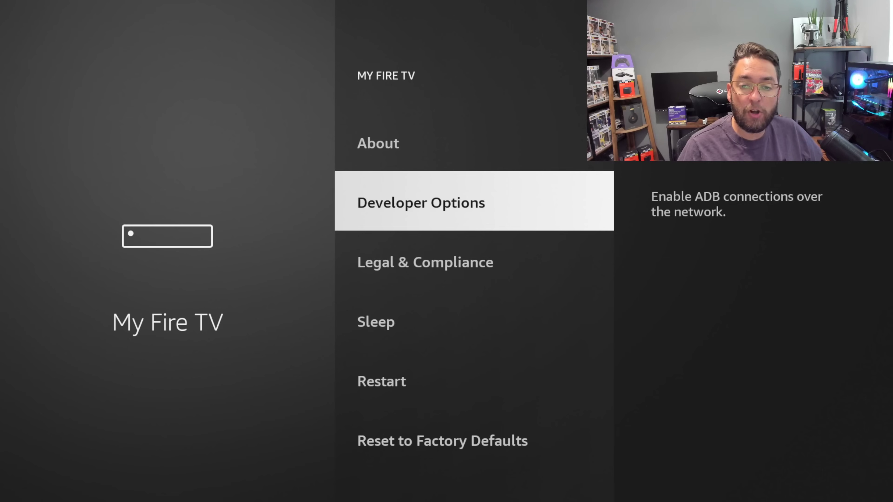
{"action": "key", "text": "Return"}
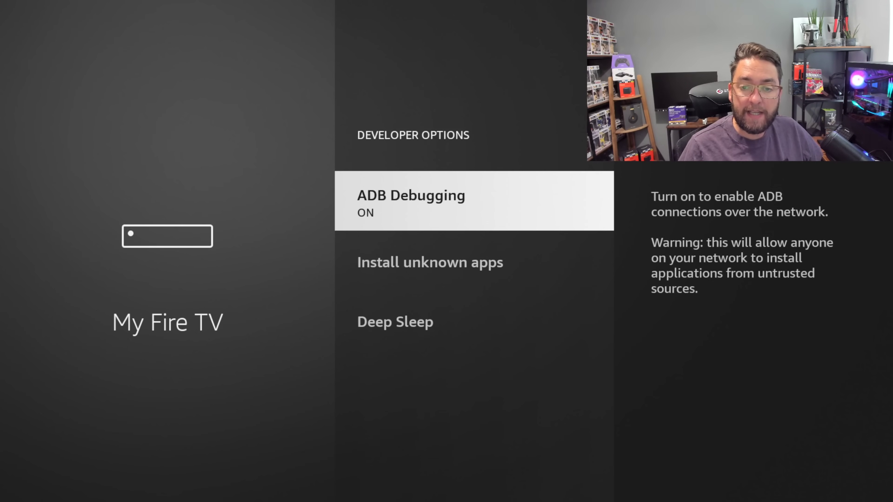
- Check the Install unknown apps permissions for Downloader and APKUpdater
{"action": "key", "text": "Down"}
{"action": "key", "text": "Return"}
{"action": "key", "text": "Down"}
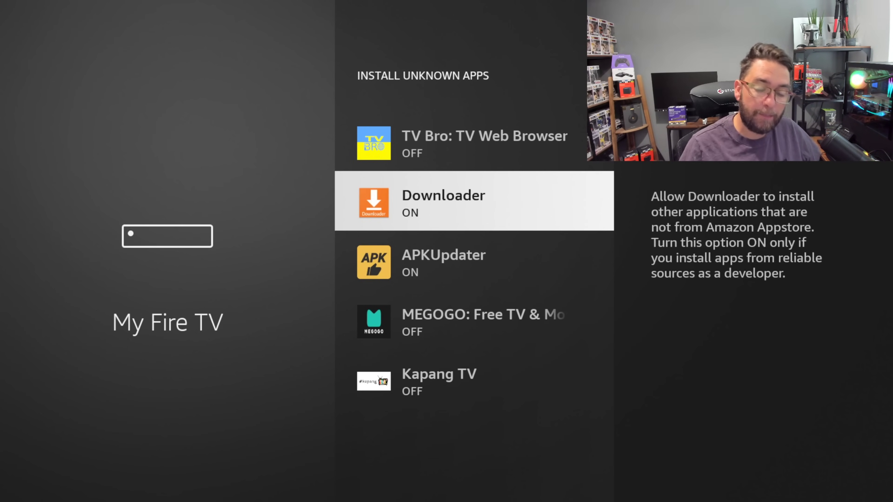
{"action": "key", "text": "Down"}
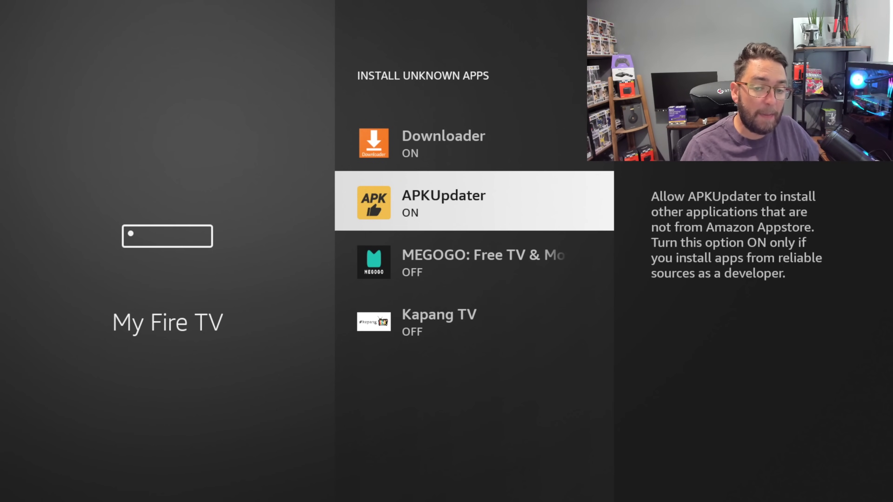
{"action": "key", "text": "Up"}
{"action": "key", "text": "Down"}
{"action": "key", "text": "Down"}
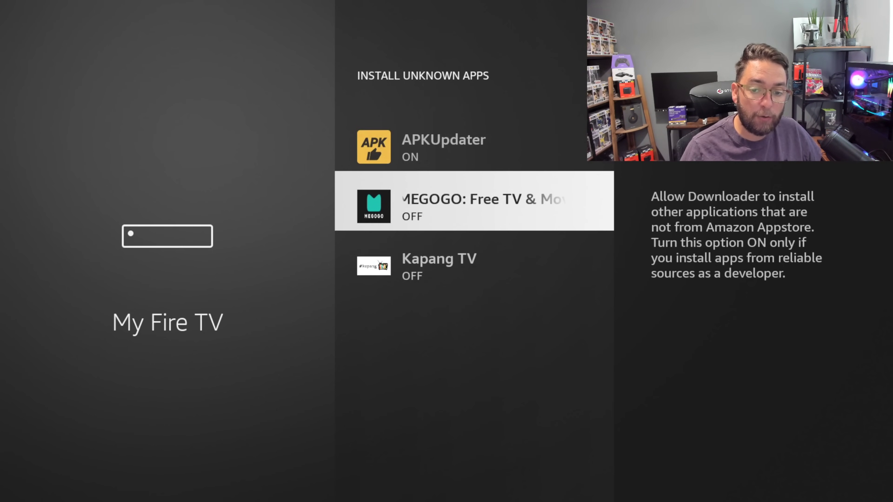
{"action": "key", "text": "Up"}
{"action": "key", "text": "Up"}
- Return to the home screen and launch the Downloader app
{"action": "key", "text": "Home"}
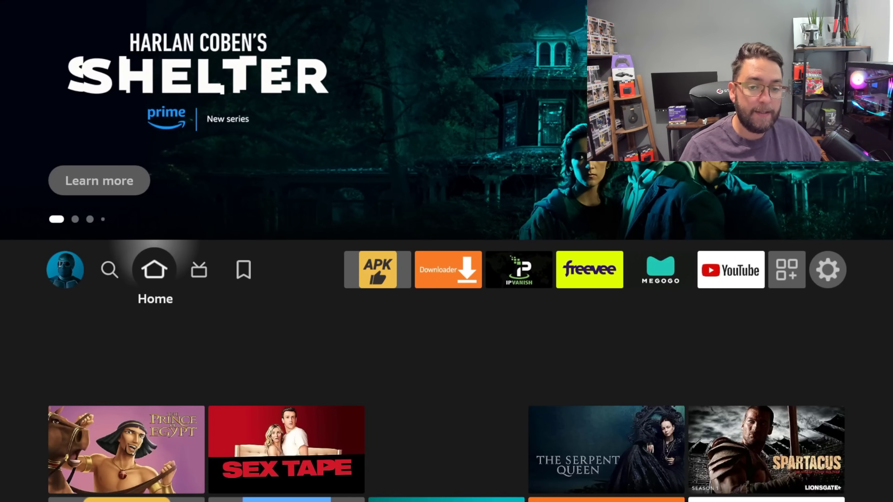
{"action": "key", "text": "Right"}
{"action": "key", "text": "Right"}
{"action": "key", "text": "Right"}
{"action": "key", "text": "Right"}
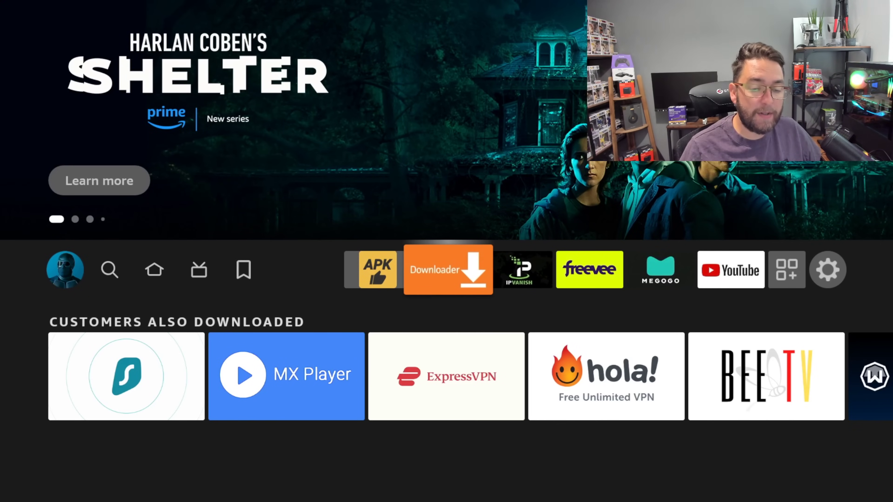
{"action": "key", "text": "Return"}
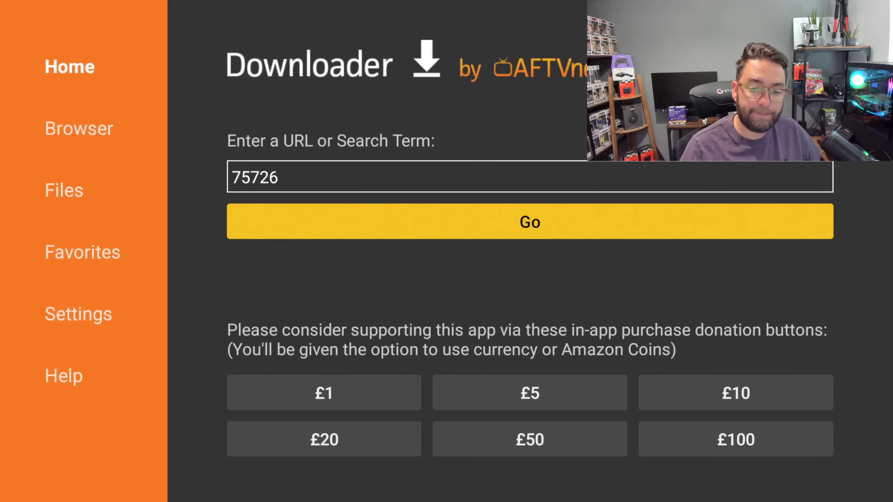
- Load the downloads page with code 75726 and go to its New updates section listing APK Updater
{"action": "key", "text": "Up"}
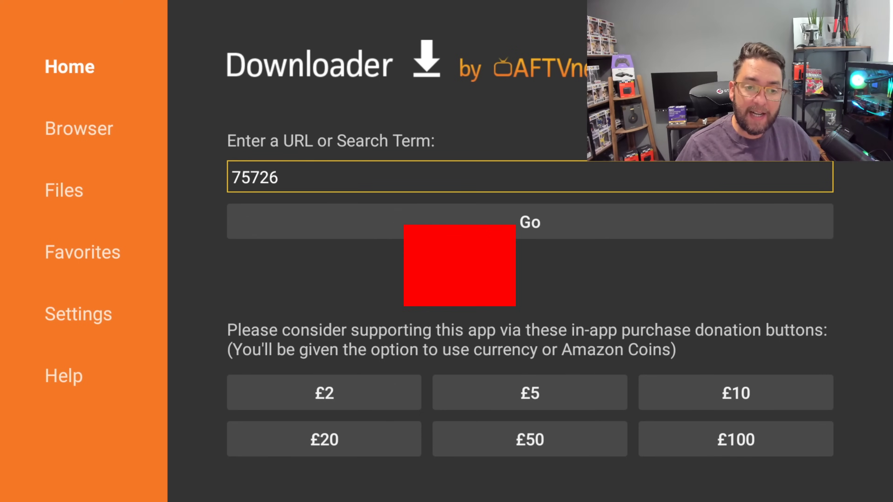
{"action": "key", "text": "Down"}
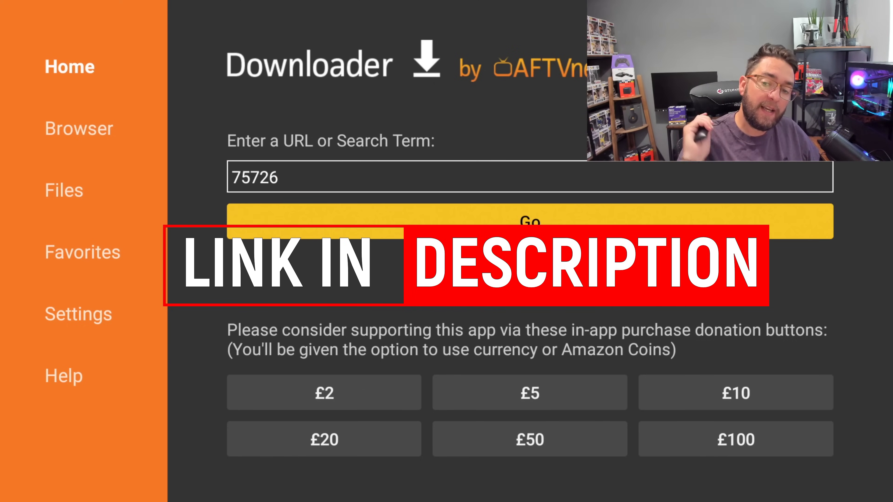
{"action": "key", "text": "Return"}
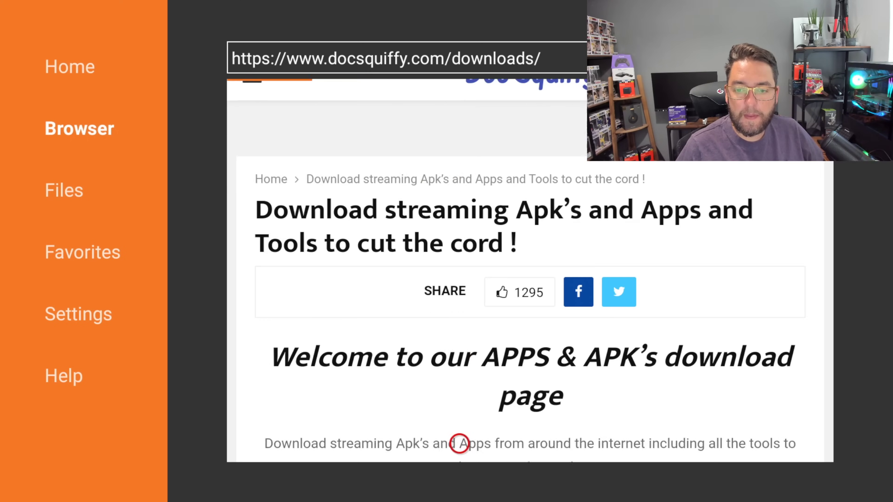
{"action": "scroll", "coordinate": [459, 443], "scroll_direction": "down", "scroll_amount": 10}
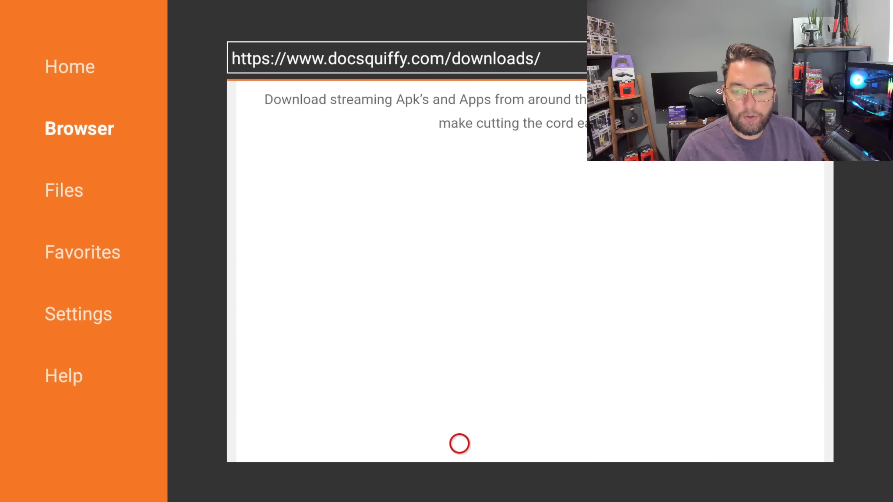
{"action": "scroll", "coordinate": [459, 444], "scroll_direction": "down", "scroll_amount": 12}
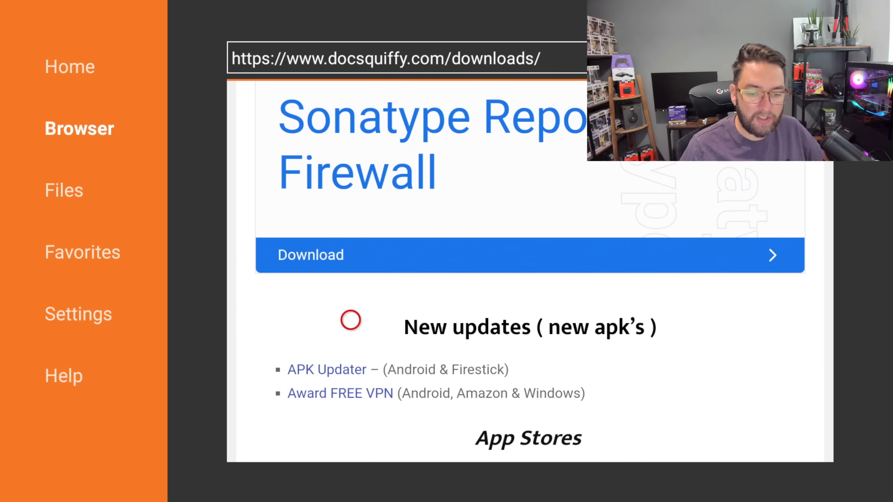
- Download APK Updater from the page's Downloaders & Tools section and install the APKUpdater package
{"action": "scroll", "coordinate": [350, 436], "scroll_direction": "down", "scroll_amount": 4}
{"action": "scroll", "coordinate": [350, 442], "scroll_direction": "down", "scroll_amount": 5}
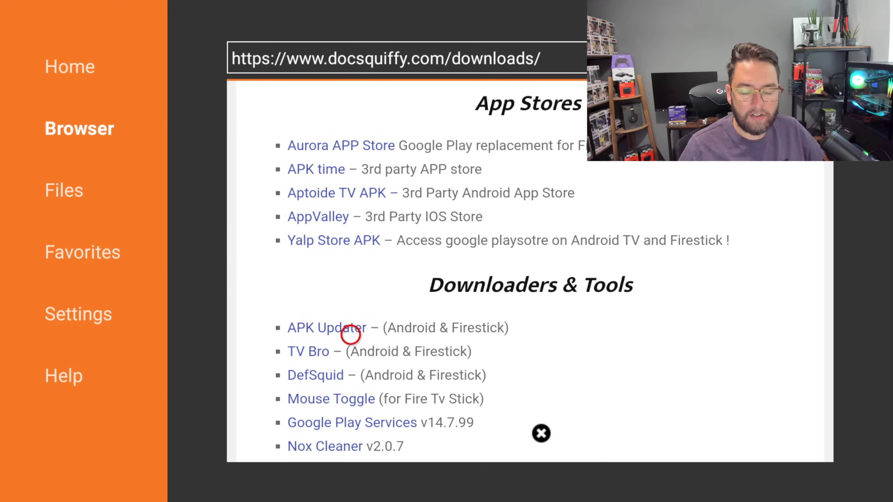
{"action": "left_click", "coordinate": [350, 334]}
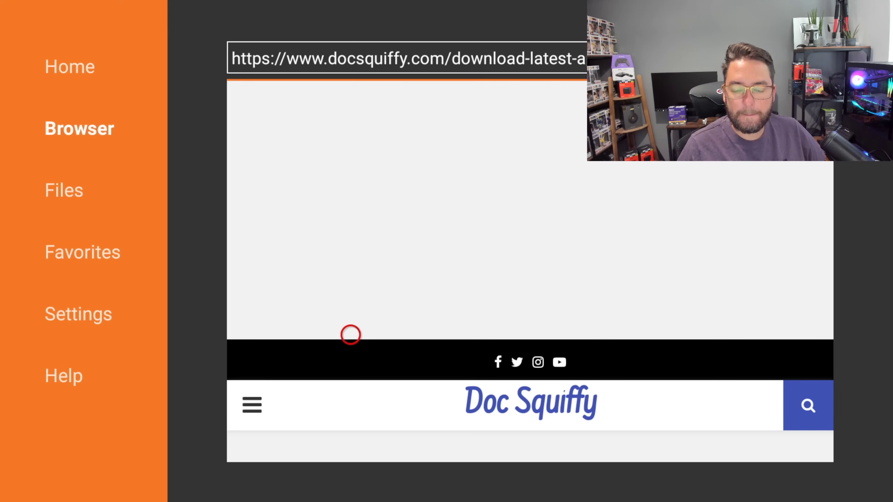
{"action": "scroll", "coordinate": [351, 444], "scroll_direction": "down", "scroll_amount": 10}
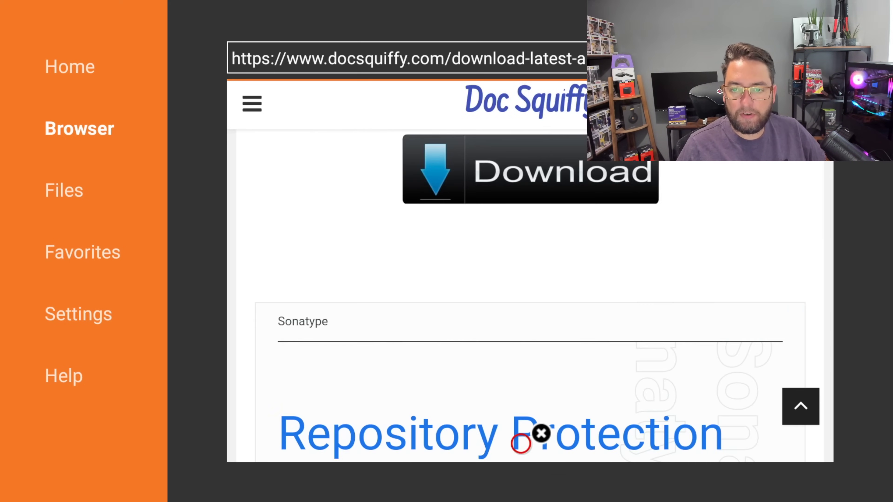
{"action": "left_click", "coordinate": [520, 179]}
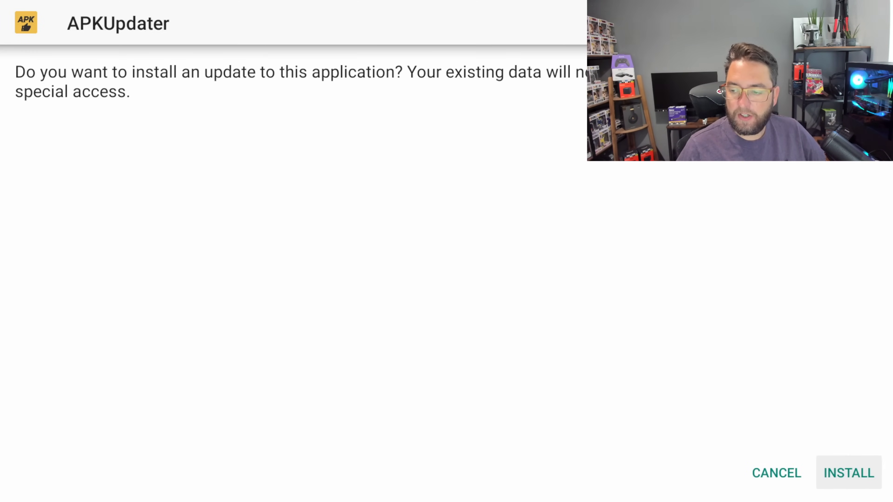
{"action": "key", "text": "Return"}
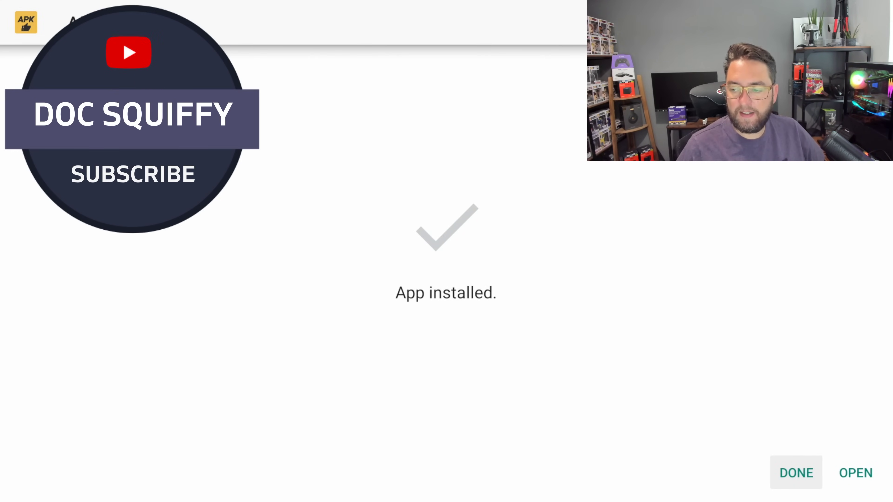
- Delete the downloaded apkupdater.apk installer file and return to the home screen
{"action": "key", "text": "Return"}
{"action": "key", "text": "Right"}
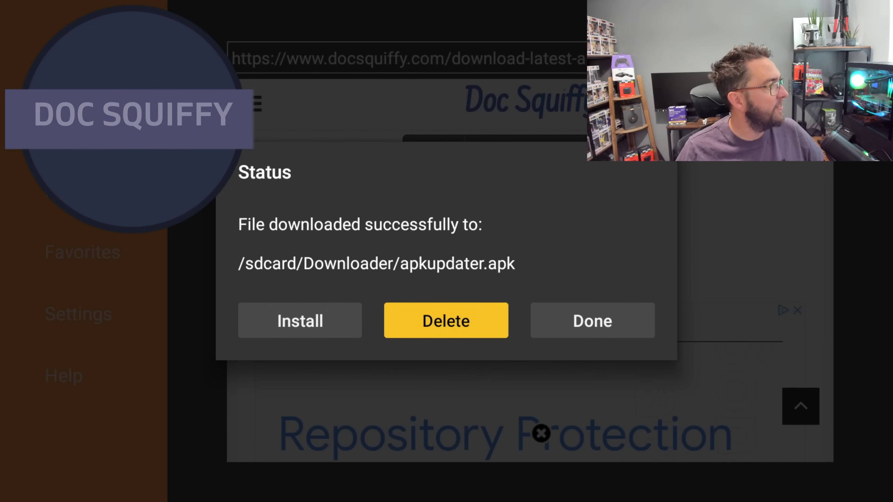
{"action": "key", "text": "Return"}
{"action": "key", "text": "Left"}
{"action": "key", "text": "Return"}
{"action": "key", "text": "Home"}
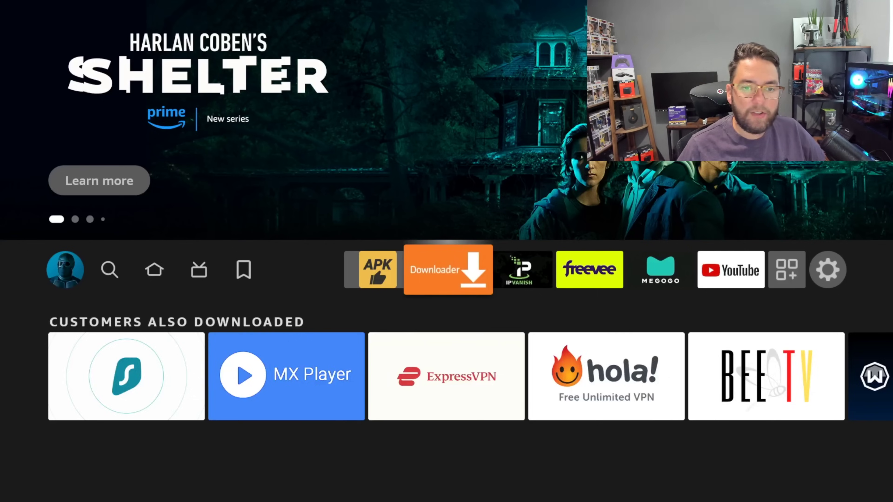
- Open the full list of installed apps, Your Apps & Channels, from the home screen
{"action": "key", "text": "Right"}
{"action": "key", "text": "Right"}
{"action": "key", "text": "Right"}
{"action": "key", "text": "Right"}
{"action": "key", "text": "Right"}
{"action": "key", "text": "Right"}
{"action": "key", "text": "Right"}
{"action": "key", "text": "Right"}
{"action": "key", "text": "Right"}
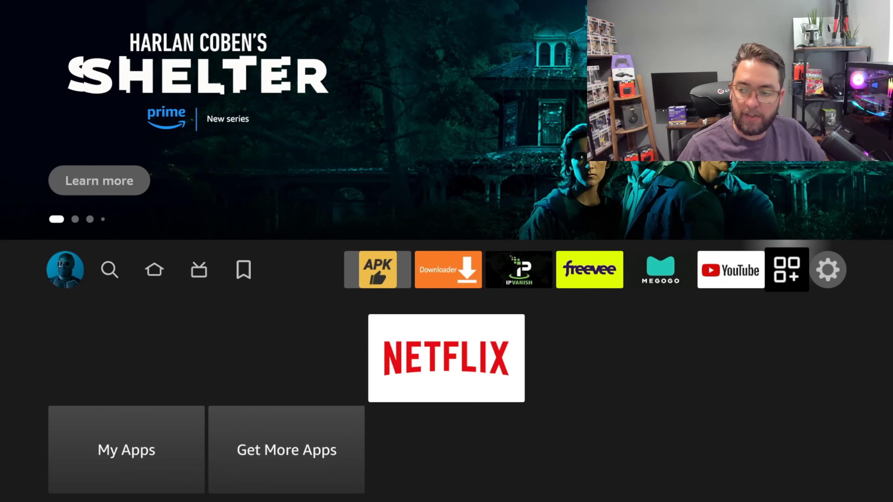
{"action": "key", "text": "Down"}
{"action": "key", "text": "Down"}
{"action": "key", "text": "Return"}
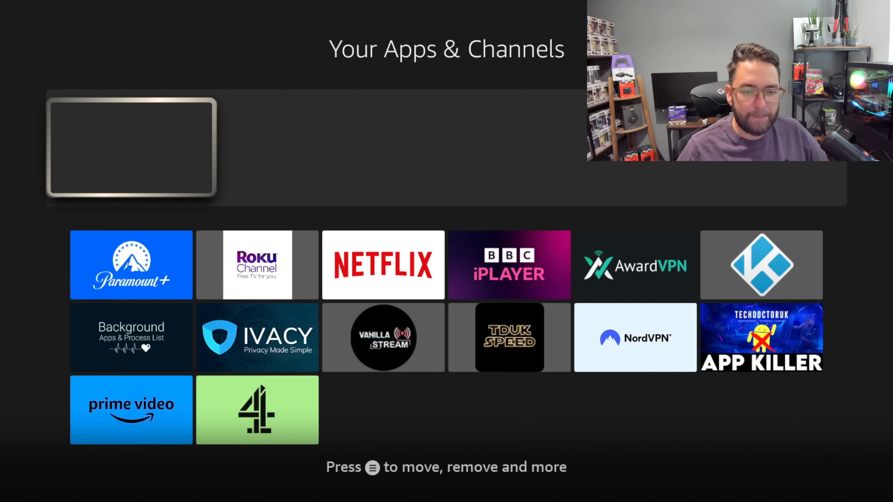
- Launch APKUpdater from the installed apps and show its Apps list
{"action": "key", "text": "Down"}
{"action": "key", "text": "Down"}
{"action": "key", "text": "Down"}
{"action": "key", "text": "Down"}
{"action": "key", "text": "Down"}
{"action": "key", "text": "Up"}
{"action": "key", "text": "Up"}
{"action": "key", "text": "Up"}
{"action": "key", "text": "Up"}
{"action": "key", "text": "Up"}
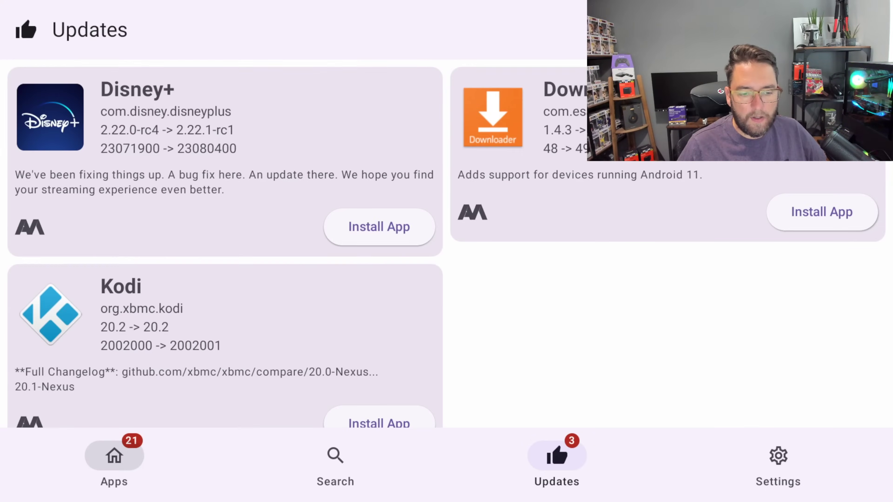
{"action": "key", "text": "Return"}
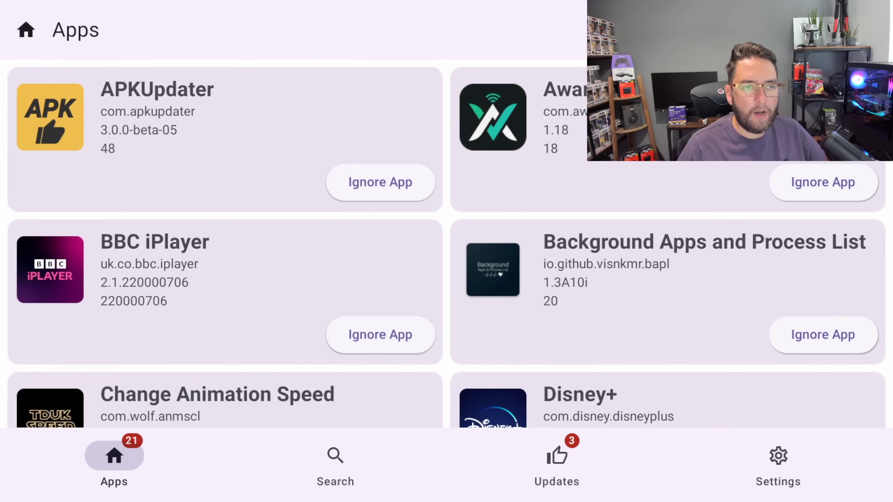
- Open the Updates list and examine the entries offered for Disney+, Downloader and Kodi
{"action": "key", "text": "Right"}
{"action": "key", "text": "Right"}
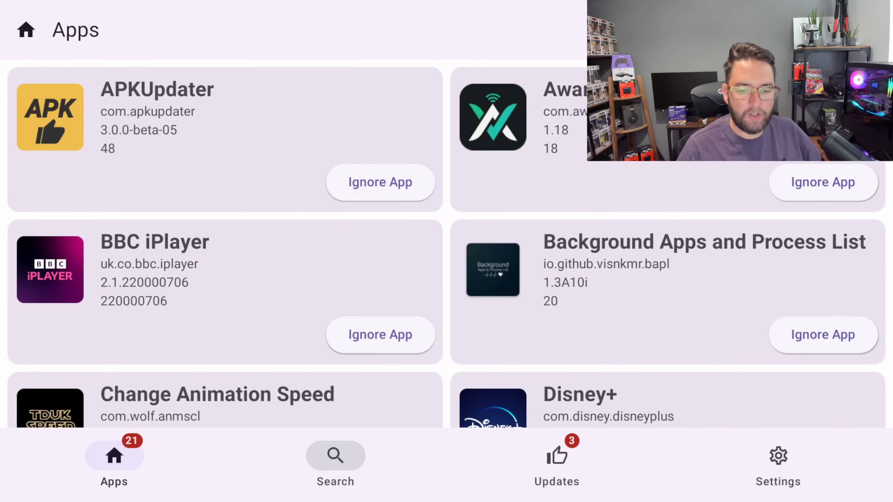
{"action": "key", "text": "Return"}
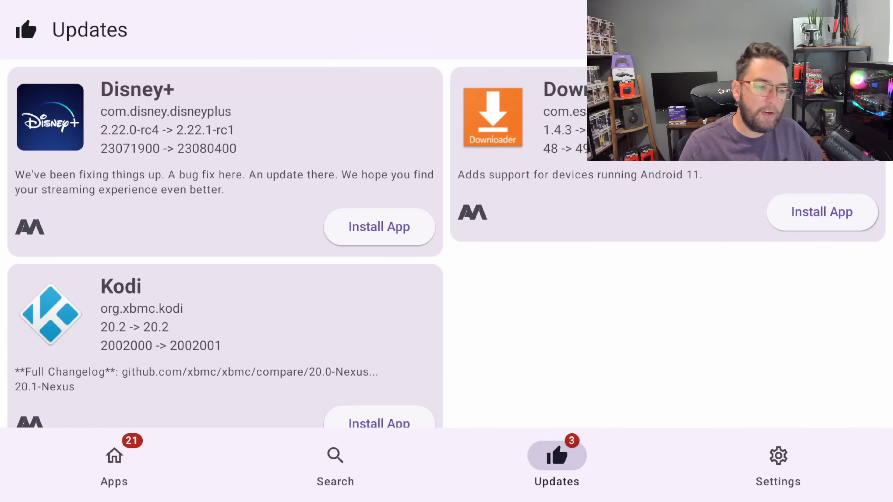
{"action": "key", "text": "Up"}
{"action": "key", "text": "Up"}
{"action": "key", "text": "Up"}
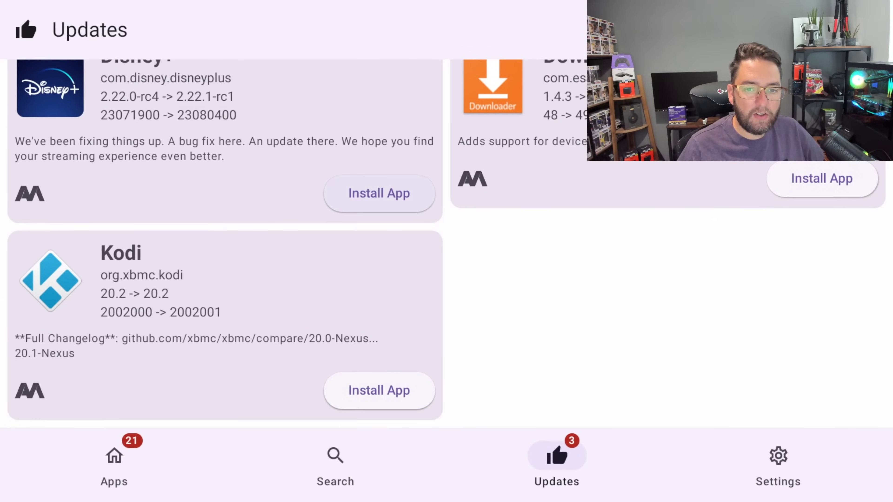
{"action": "key", "text": "Return"}
{"action": "key", "text": "Escape"}
{"action": "key", "text": "Down"}
{"action": "key", "text": "Down"}
{"action": "key", "text": "Right"}
{"action": "key", "text": "Down"}
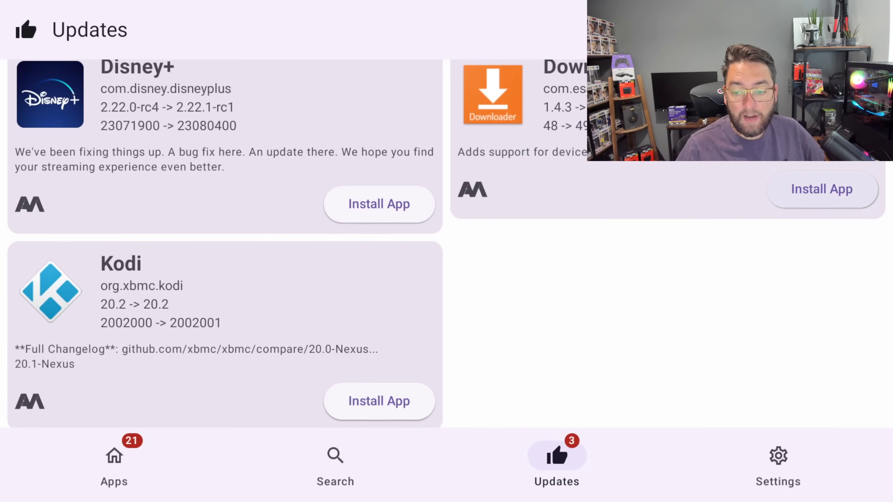
{"action": "key", "text": "Left"}
{"action": "key", "text": "Down"}
{"action": "key", "text": "Down"}
{"action": "key", "text": "Down"}
- Open the APKUpdater settings and review the alarm, options and update sources
{"action": "key", "text": "Right"}
{"action": "key", "text": "Right"}
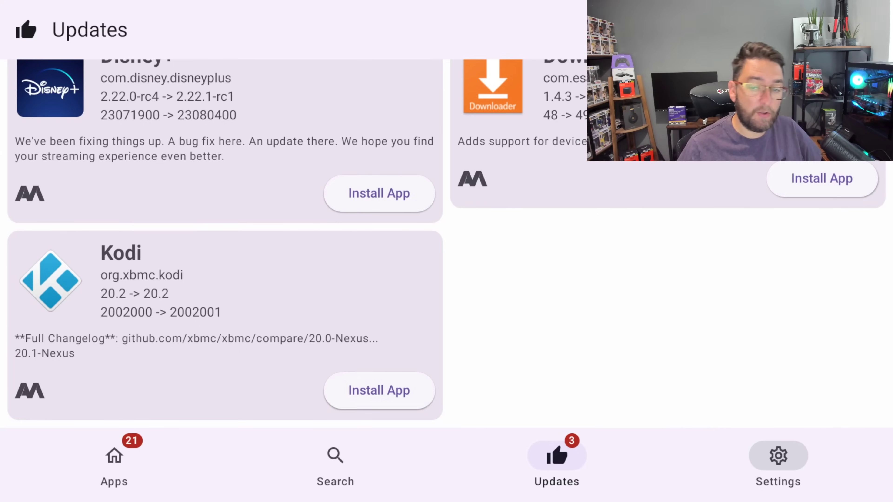
{"action": "key", "text": "Return"}
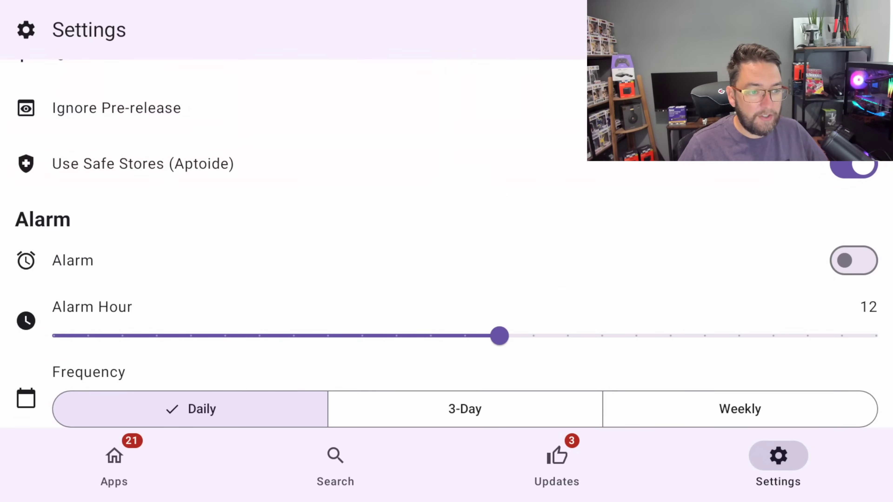
{"action": "key", "text": "Up"}
{"action": "key", "text": "Up"}
{"action": "key", "text": "Up"}
{"action": "key", "text": "Up"}
{"action": "key", "text": "Up"}
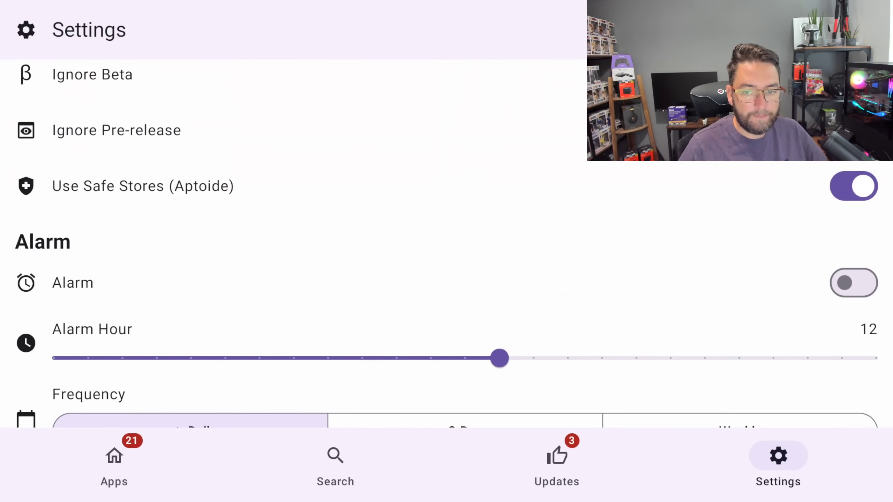
{"action": "key", "text": "Up"}
{"action": "key", "text": "Up"}
{"action": "key", "text": "Up"}
{"action": "key", "text": "Up"}
{"action": "key", "text": "Up"}
{"action": "key", "text": "Up"}
{"action": "key", "text": "Up"}
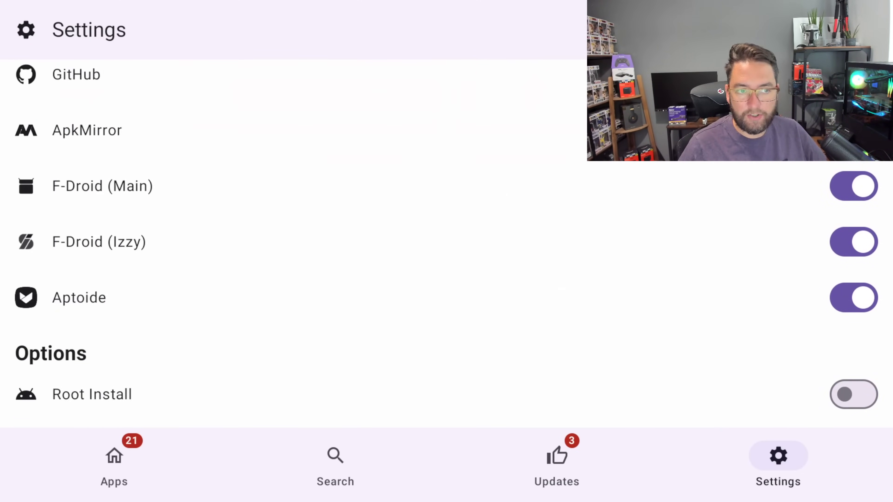
- Turn off ApkMirror as an update source
{"action": "key", "text": "Down"}
{"action": "key", "text": "Down"}
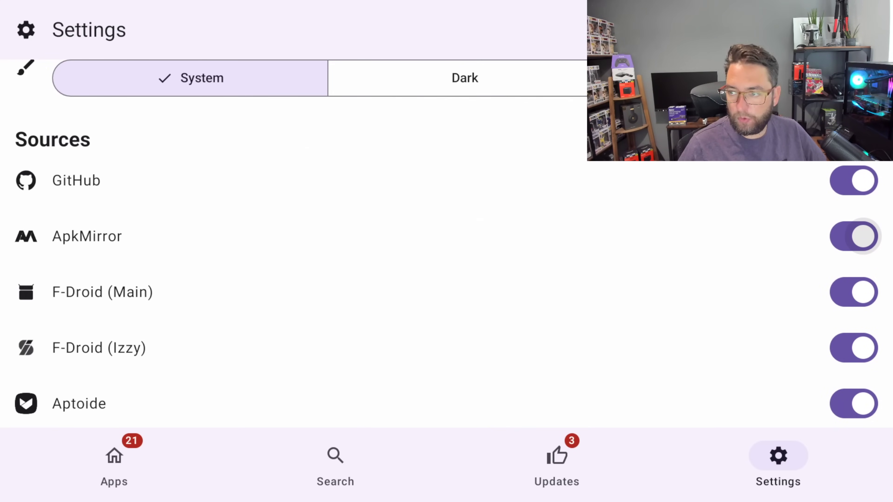
{"action": "key", "text": "Return"}
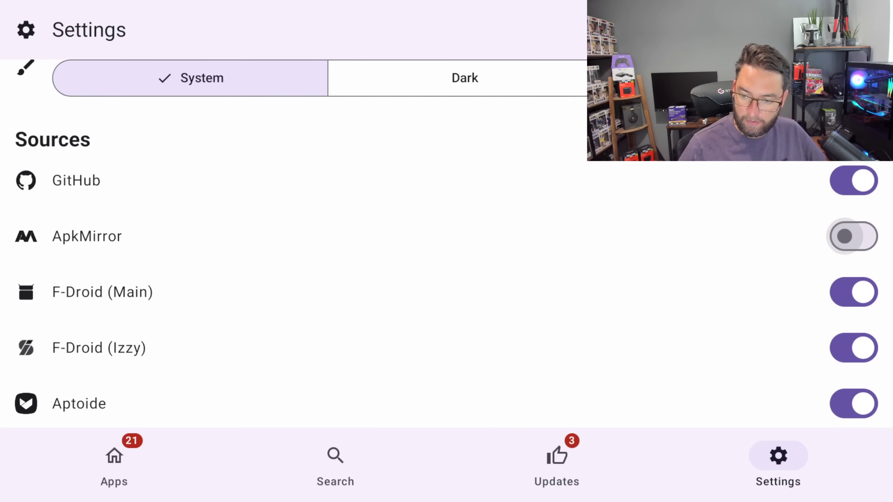
- Return to the Updates list and check which updates the enabled sources offer
{"action": "key", "text": "Down"}
{"action": "key", "text": "Down"}
{"action": "key", "text": "Left"}
{"action": "key", "text": "Down"}
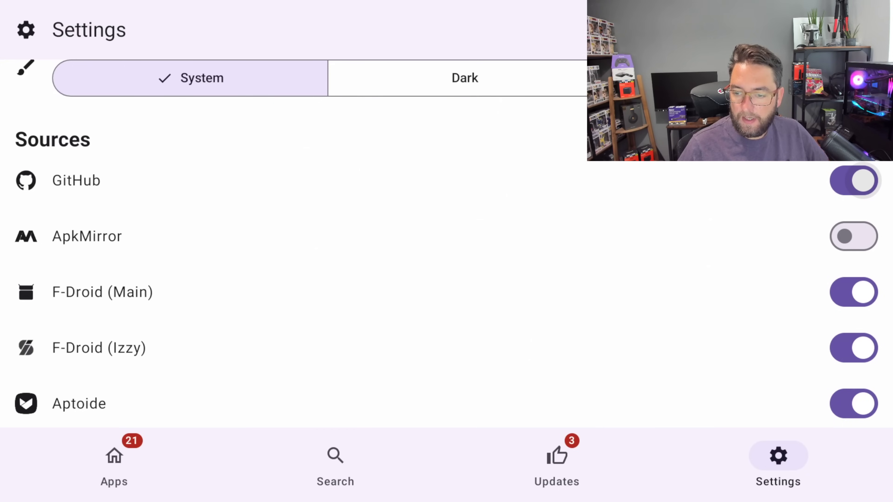
{"action": "key", "text": "Down"}
{"action": "key", "text": "Down"}
{"action": "key", "text": "Left"}
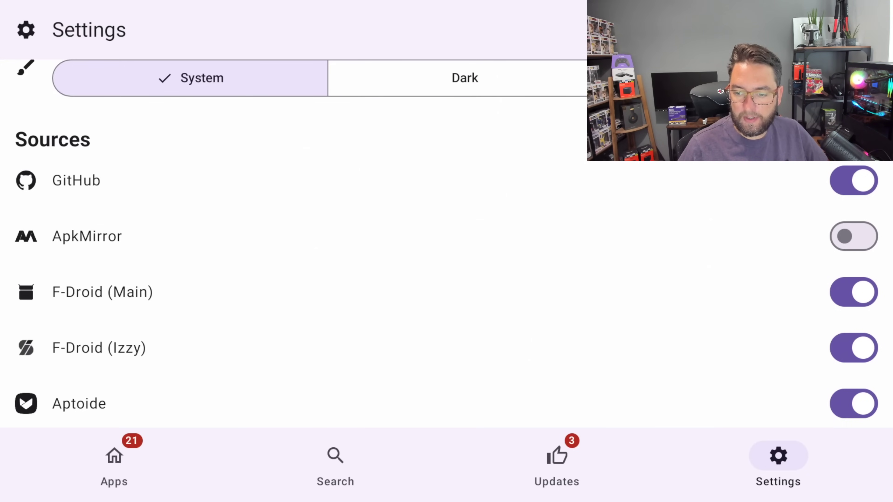
{"action": "key", "text": "Left"}
{"action": "key", "text": "Left"}
{"action": "key", "text": "Right"}
{"action": "key", "text": "Right"}
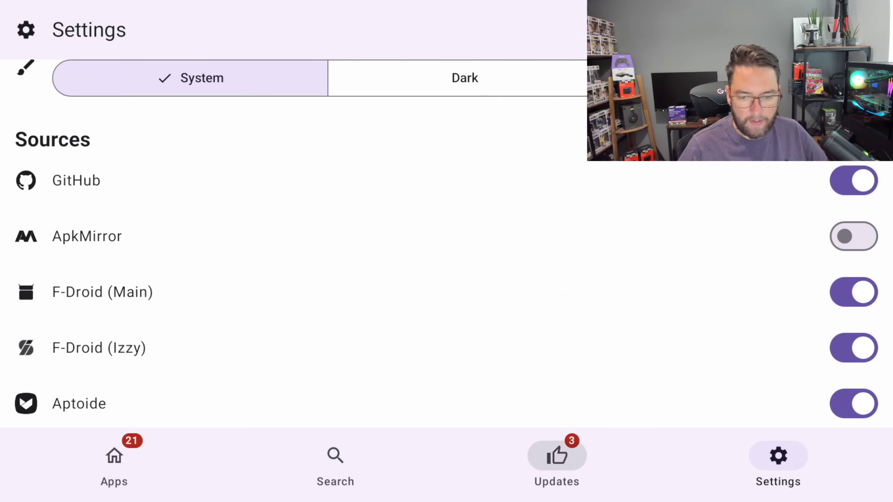
{"action": "key", "text": "Return"}
{"action": "key", "text": "Up"}
{"action": "key", "text": "Up"}
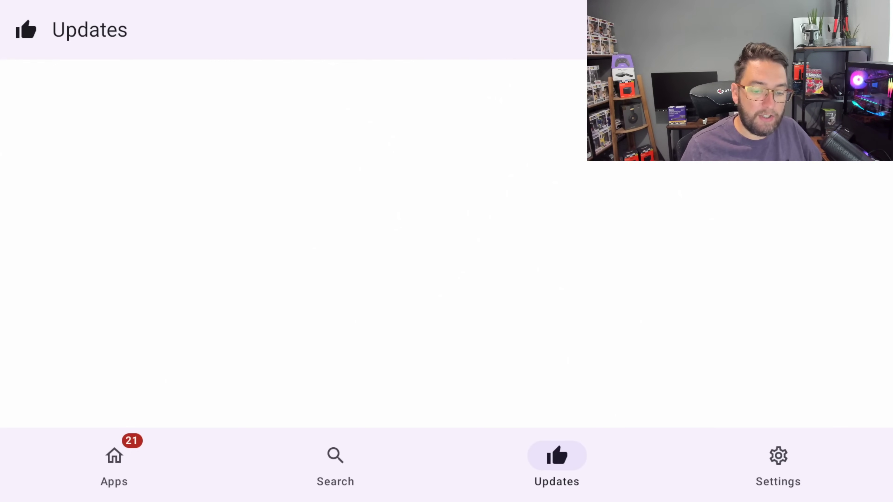
- Open the app search and look at its on-screen keyboard, leaving the query empty
{"action": "key", "text": "Right"}
{"action": "key", "text": "Left"}
{"action": "key", "text": "Left"}
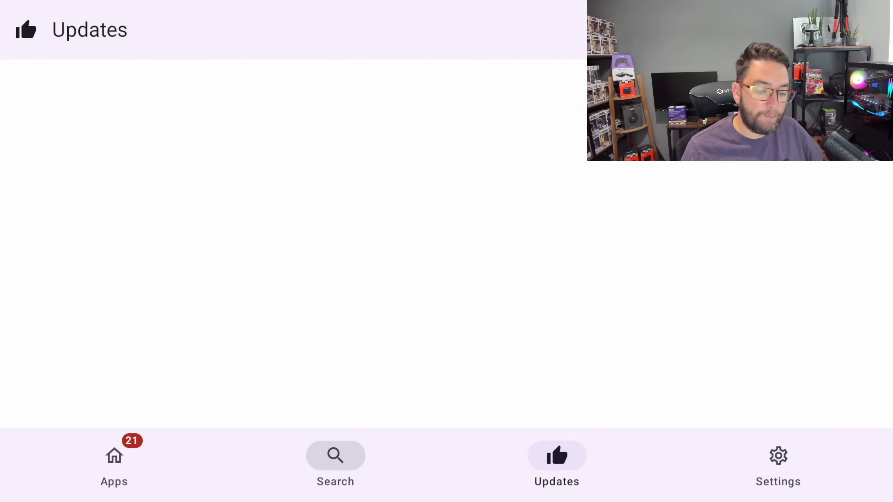
{"action": "key", "text": "Return"}
{"action": "key", "text": "Right"}
{"action": "key", "text": "Down"}
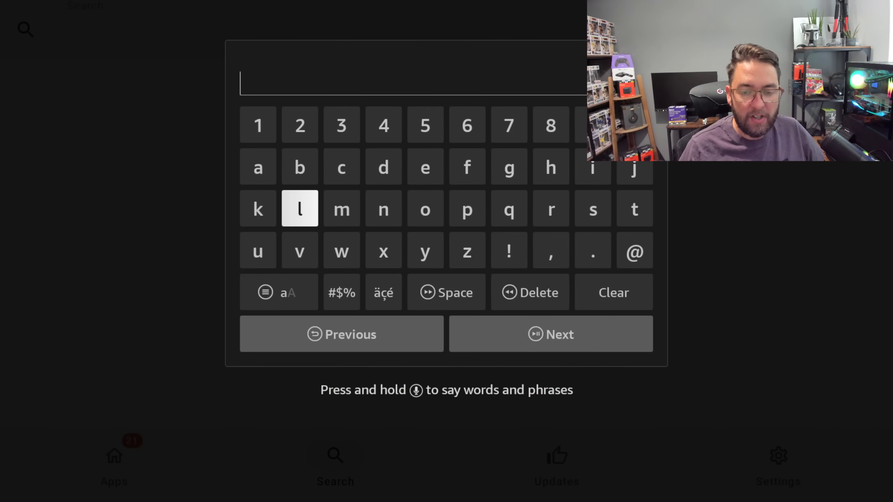
{"action": "key", "text": "Down"}
{"action": "key", "text": "Right"}
{"action": "key", "text": "Right"}
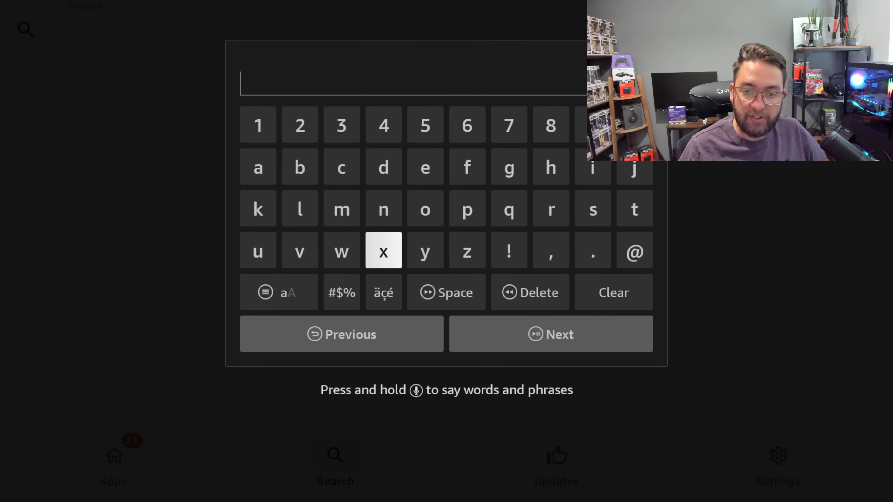
{"action": "key", "text": "Up"}
{"action": "key", "text": "Up"}
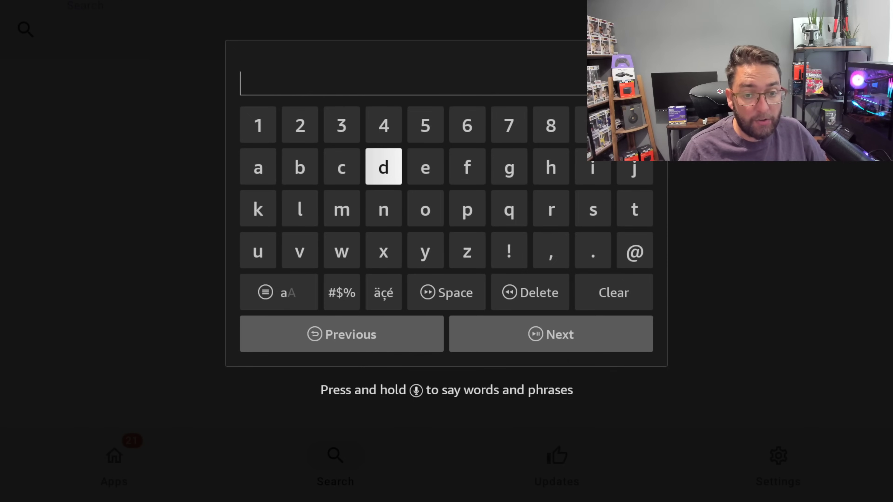
{"action": "key", "text": "Right"}
{"action": "key", "text": "Down"}
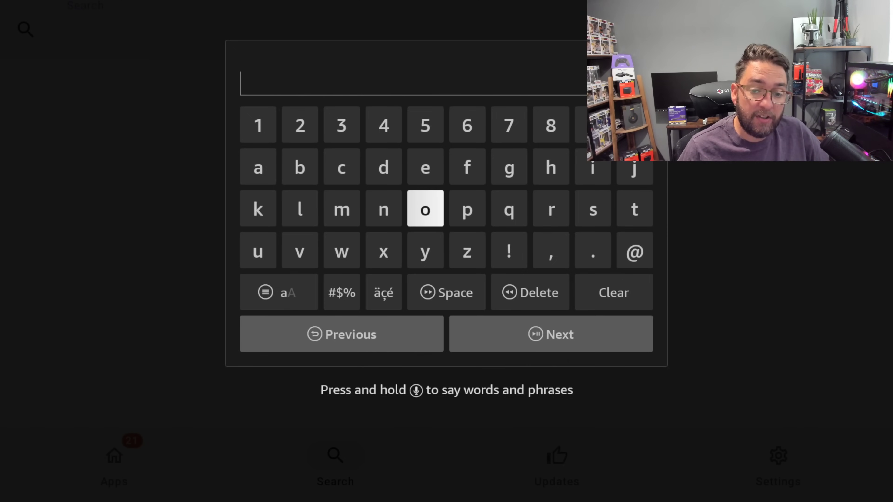
{"action": "key", "text": "Right"}
{"action": "key", "text": "Escape"}
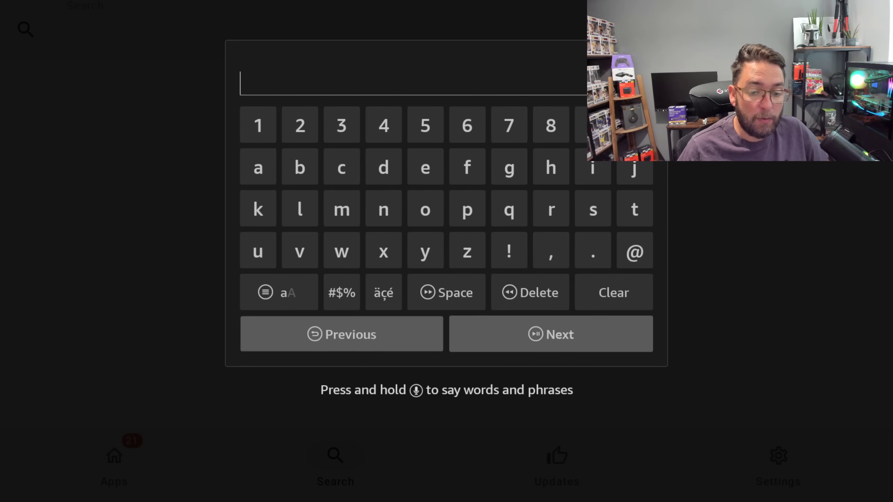
{"action": "key", "text": "Escape"}
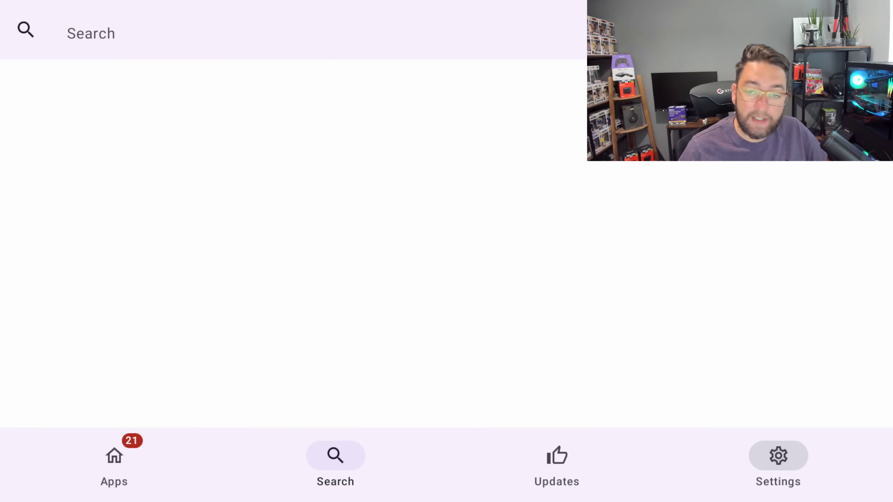
- Leave the Search page and exit APKUpdater to the home screen
{"action": "key", "text": "Left"}
{"action": "key", "text": "Left"}
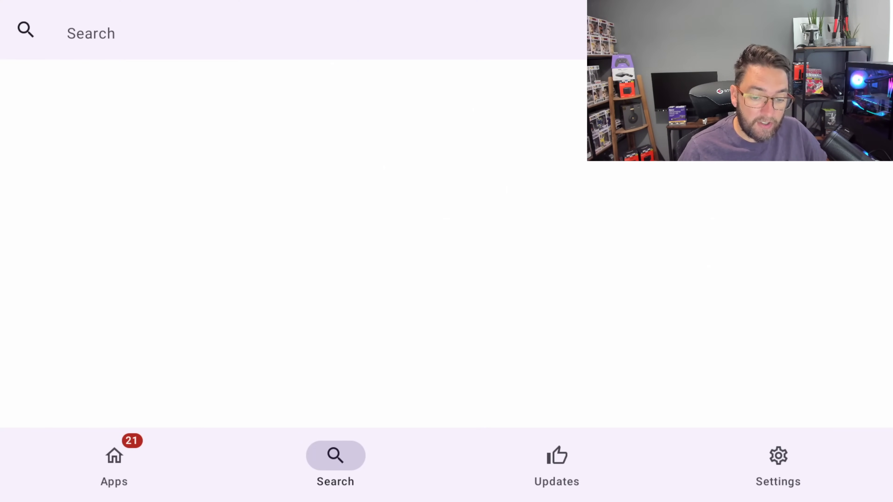
{"action": "key", "text": "Left"}
{"action": "key", "text": "Escape"}
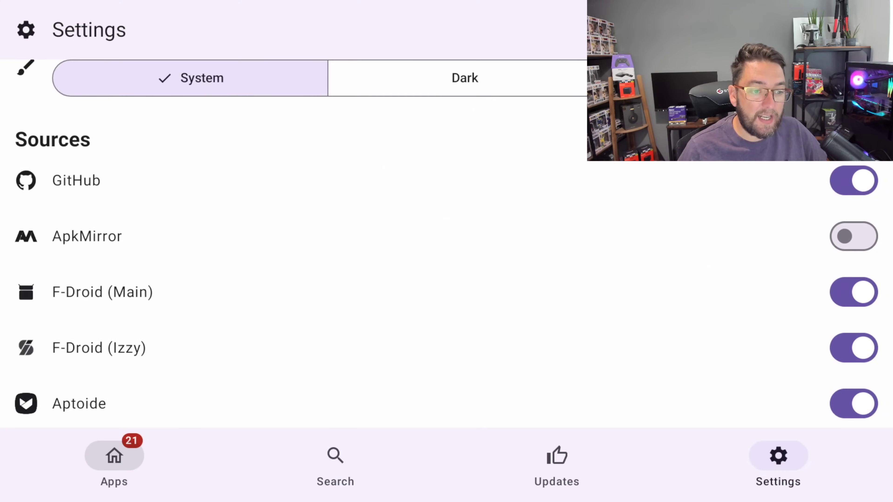
{"action": "key", "text": "Home"}
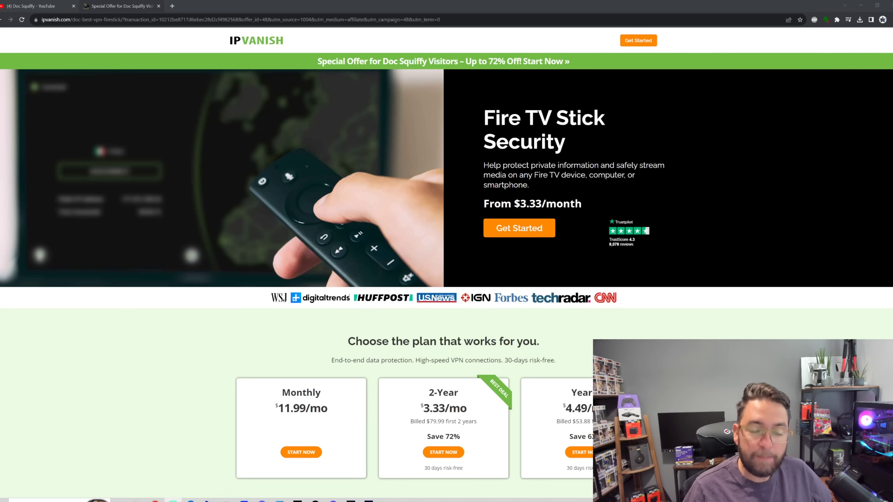
- Switch to the YouTube page of the Doc Squiffy channel and browse its latest videos
{"action": "left_click", "coordinate": [46, 5]}
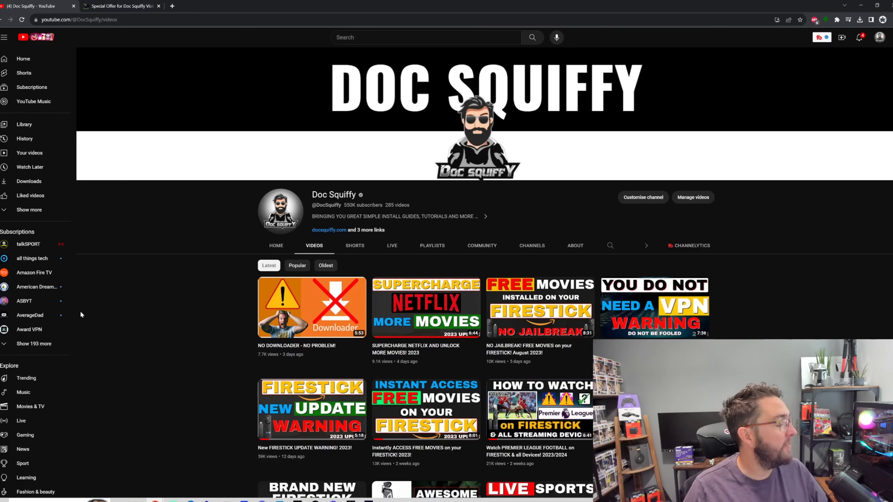
{"action": "mouse_move", "coordinate": [384, 303]}
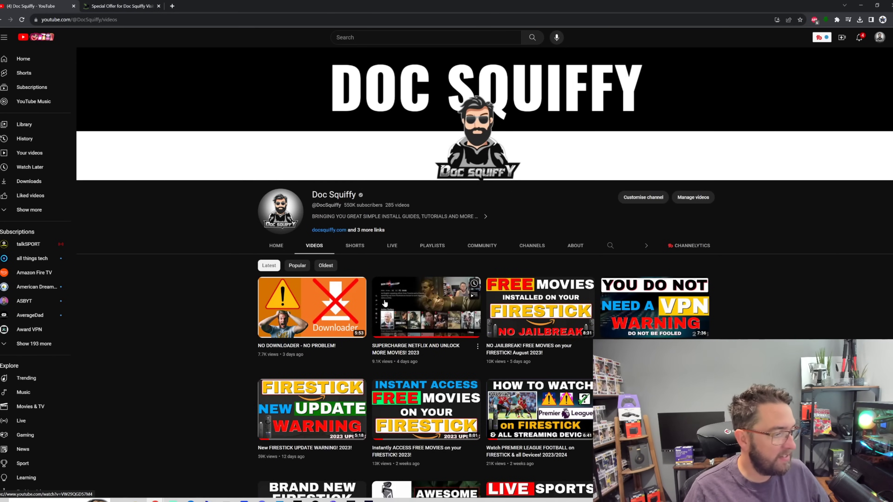
{"action": "scroll", "coordinate": [385, 304], "scroll_direction": "down", "scroll_amount": 3}
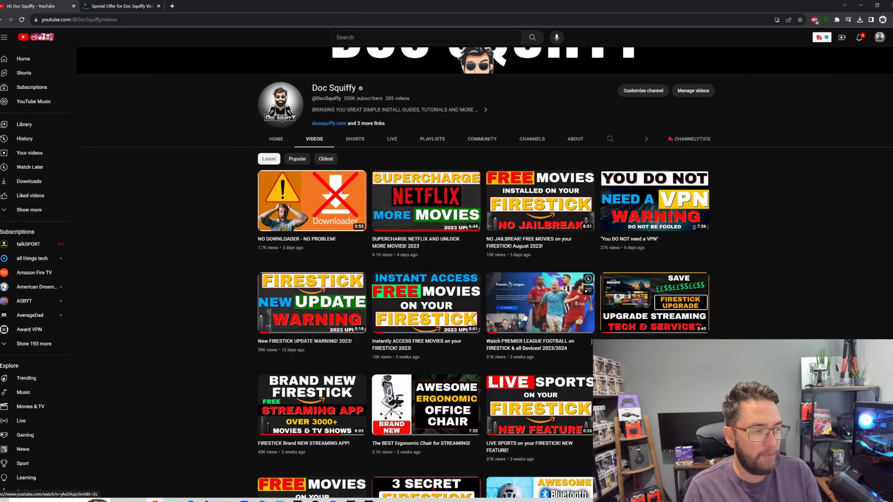
{"action": "scroll", "coordinate": [345, 299], "scroll_direction": "down", "scroll_amount": 2}
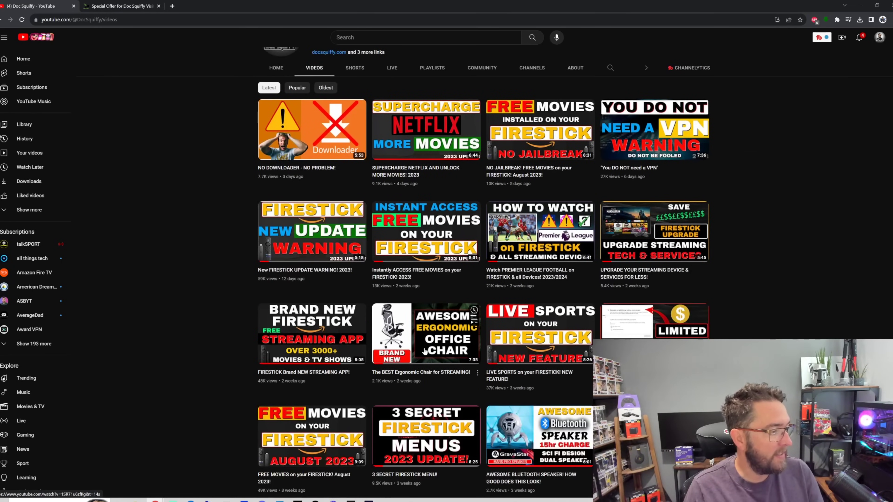
{"action": "mouse_move", "coordinate": [418, 347]}
{"action": "scroll", "coordinate": [417, 347], "scroll_direction": "down", "scroll_amount": 5}
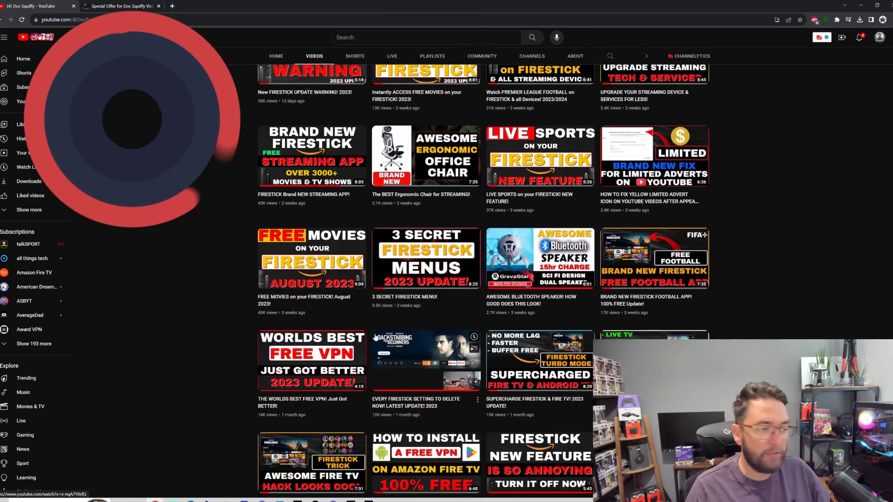